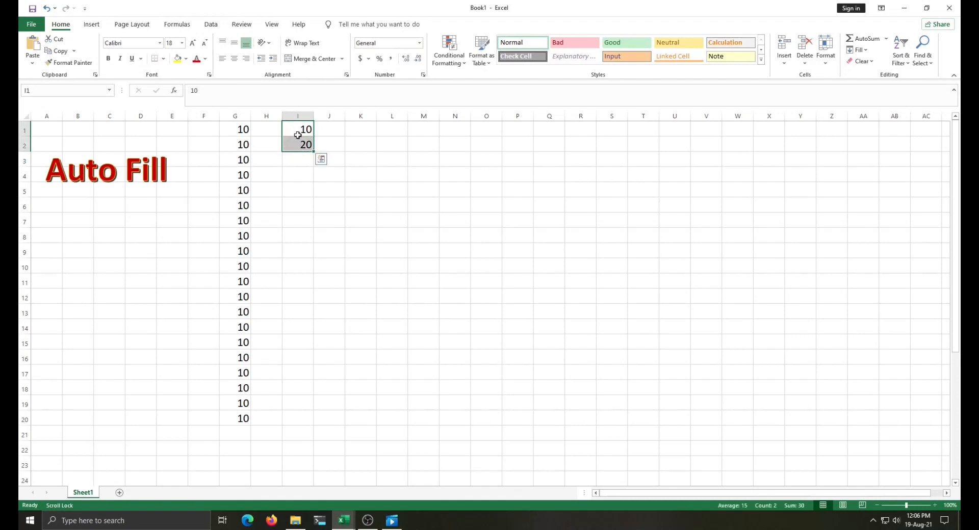
# Autofill the number series from cells I1:I2 down column I to I20
pyautogui.click(299, 129)
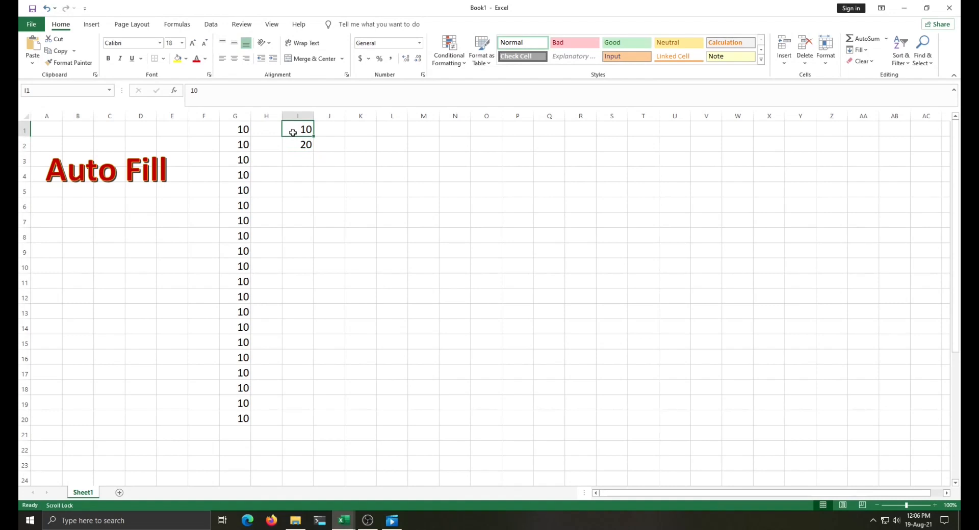
pyautogui.moveTo(293, 133); pyautogui.dragTo(298, 144)
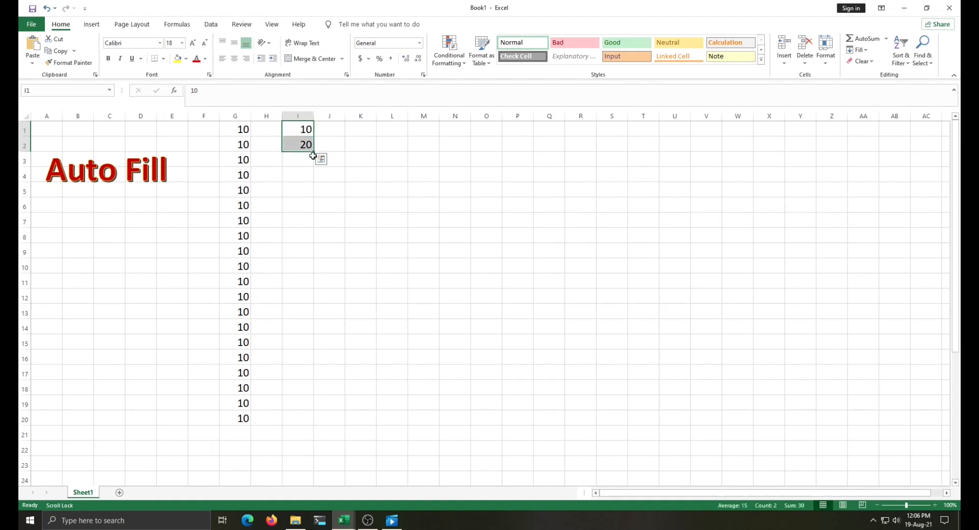
pyautogui.moveTo(314, 152); pyautogui.dragTo(316, 424)
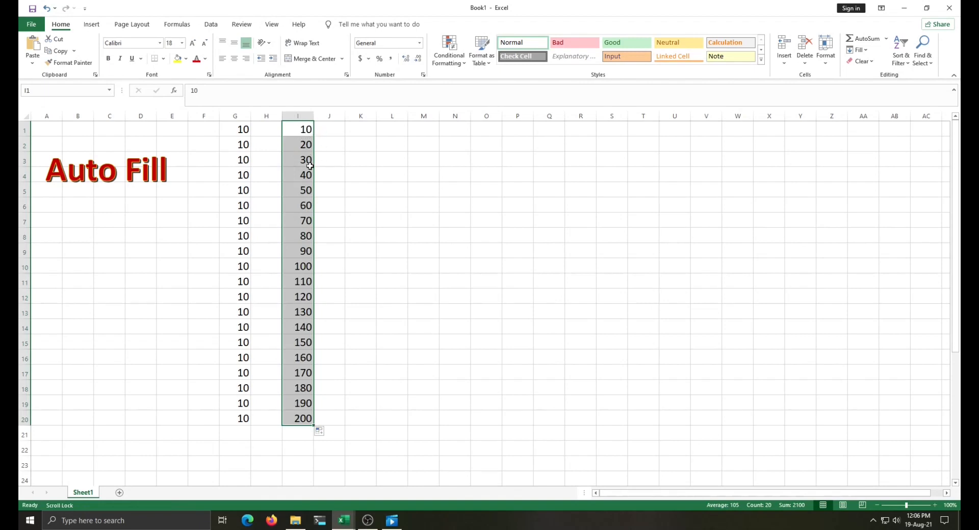
# Enter 10 in K1 and 20 in K3, leaving K2 blank, and autofill the alternating pattern down column K to row 20
pyautogui.click(355, 134)
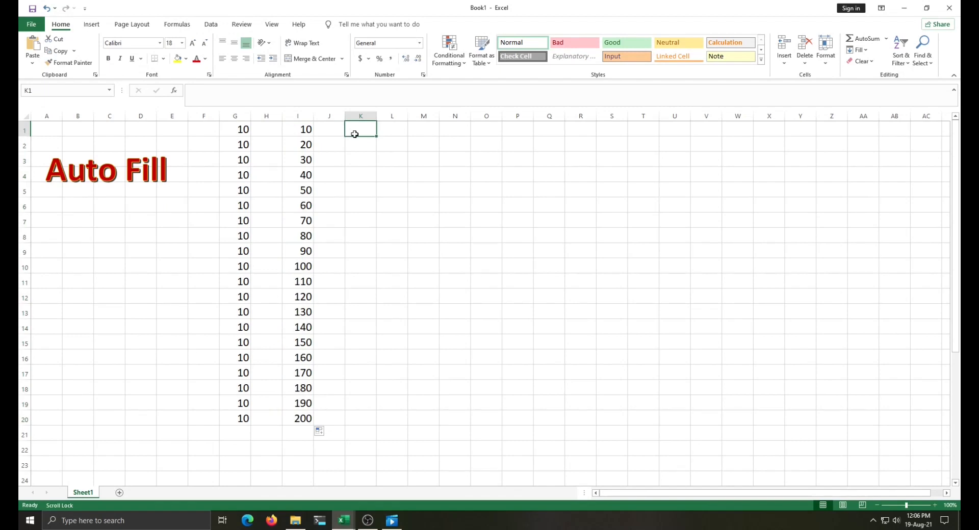
pyautogui.write('10')
pyautogui.press('Return')
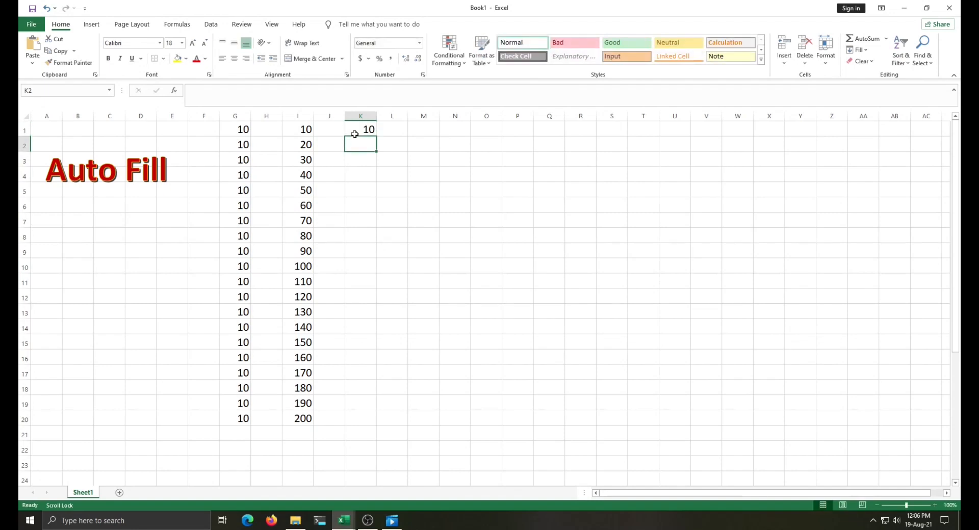
pyautogui.press('Down')
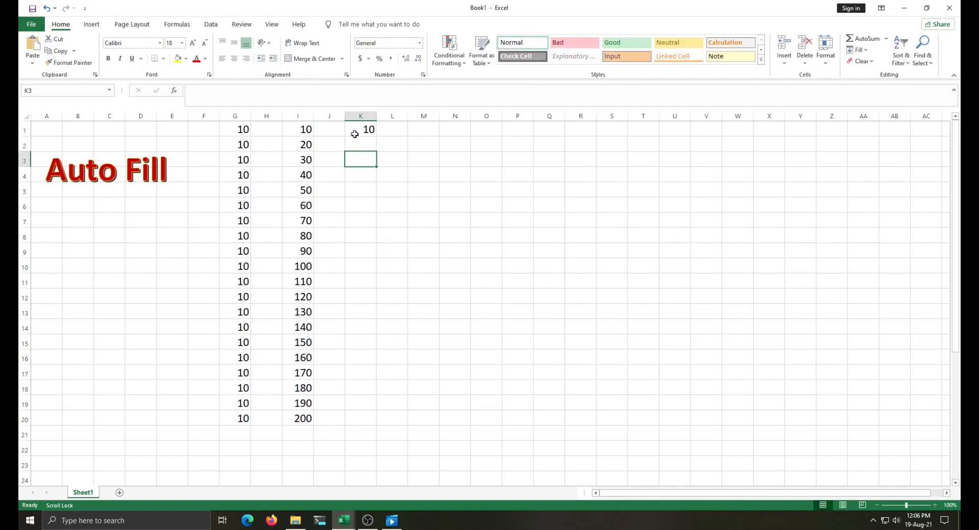
pyautogui.write('20')
pyautogui.press('Return')
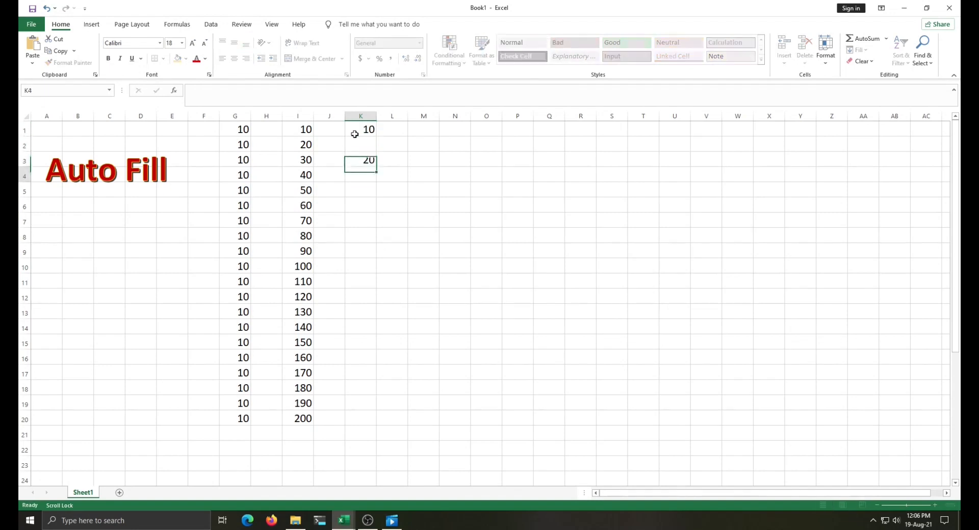
pyautogui.moveTo(354, 134); pyautogui.dragTo(376, 426)
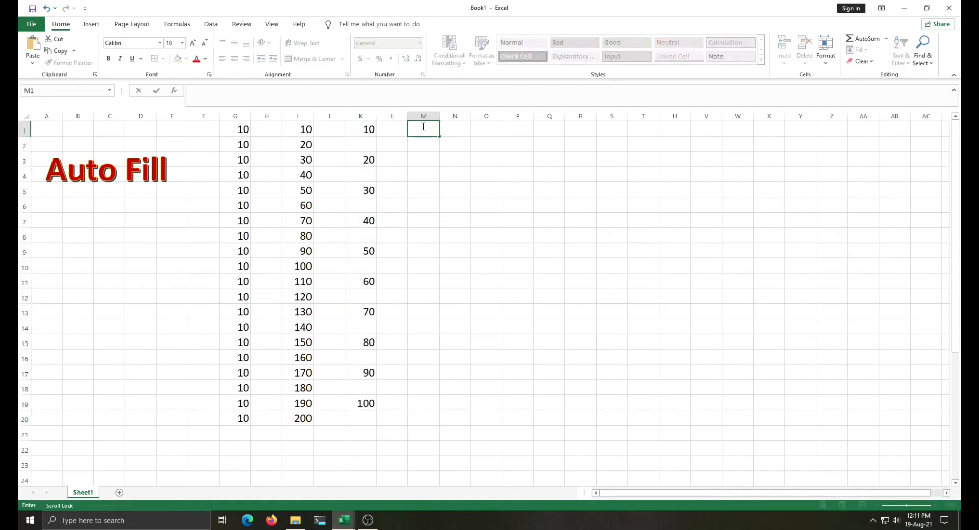
# Enter Jan in cell M1 and autofill the months down to M12
pyautogui.write('jAN')
pyautogui.press('Return')
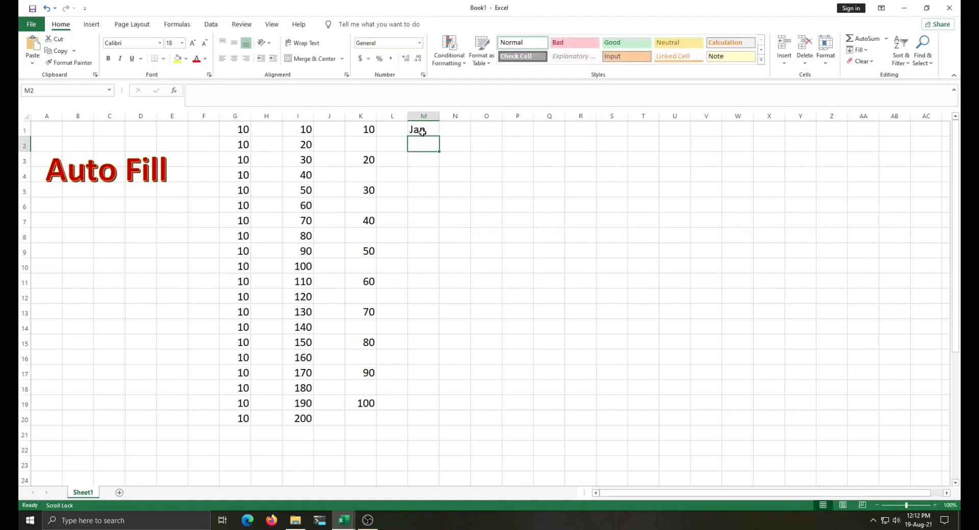
pyautogui.click(424, 127)
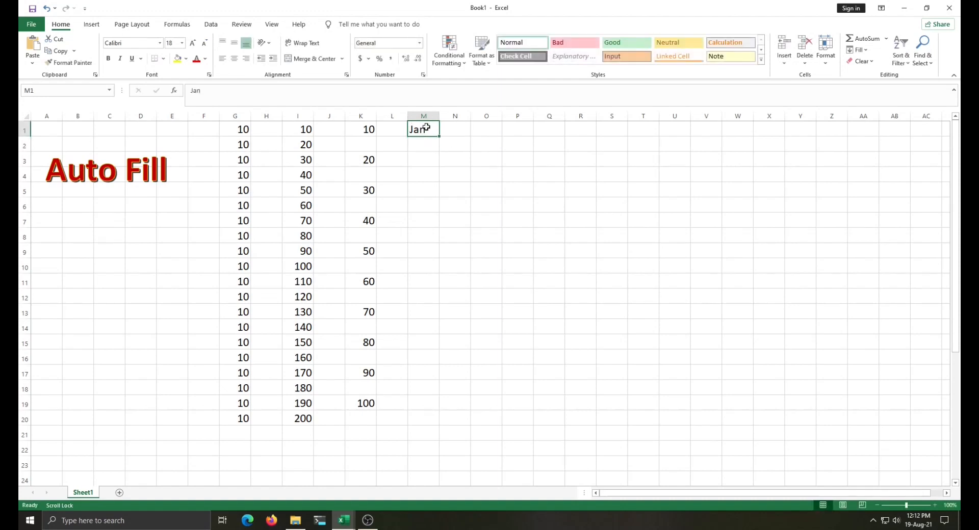
pyautogui.moveTo(439, 137); pyautogui.dragTo(435, 308)
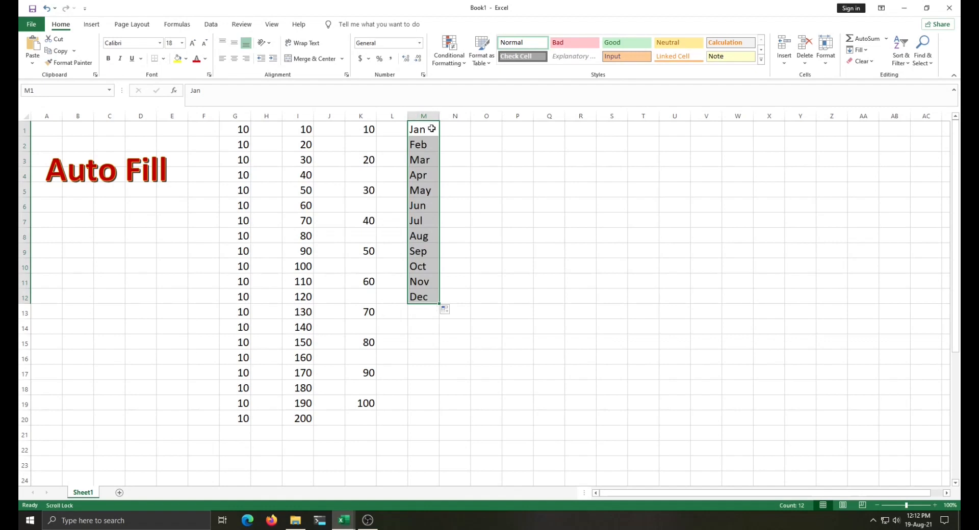
# Enter East in cell O1 and autofill it down to O7
pyautogui.click(485, 132)
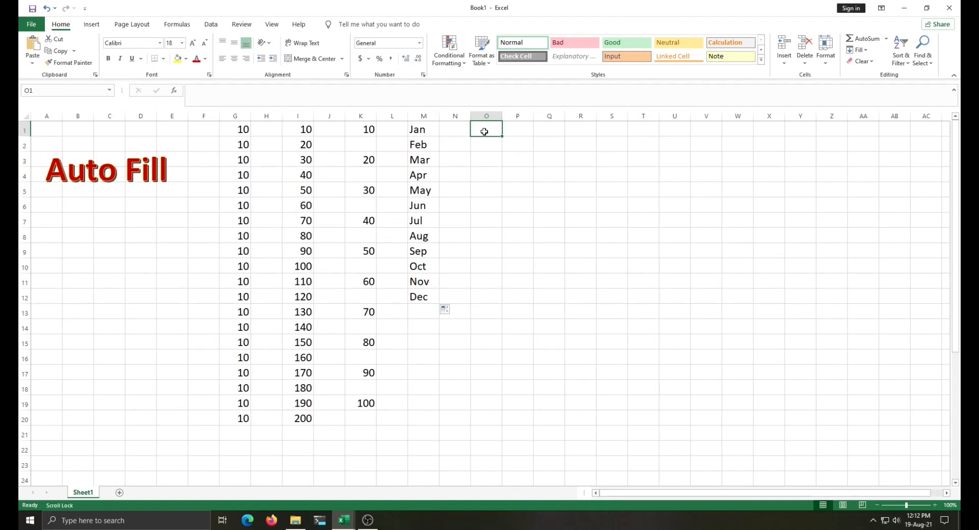
pyautogui.click(425, 132)
pyautogui.click(487, 130)
pyautogui.write('E')
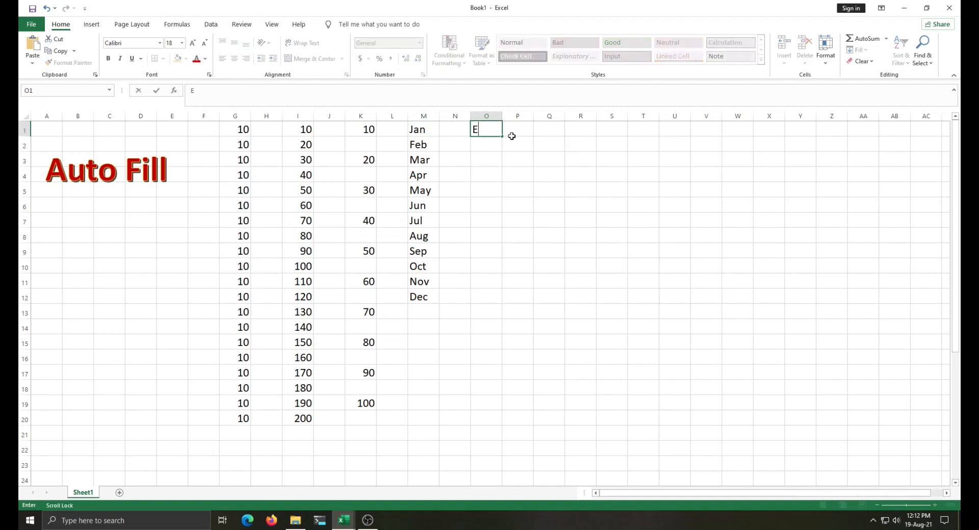
pyautogui.write('s')
pyautogui.press('BackSpace')
pyautogui.write('ast')
pyautogui.press('Return')
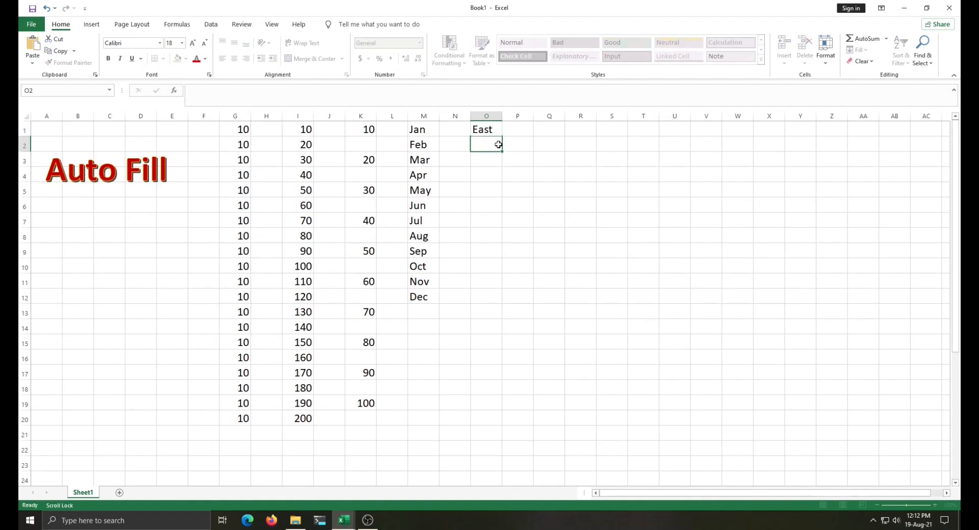
pyautogui.click(499, 135)
pyautogui.moveTo(506, 137); pyautogui.dragTo(499, 226)
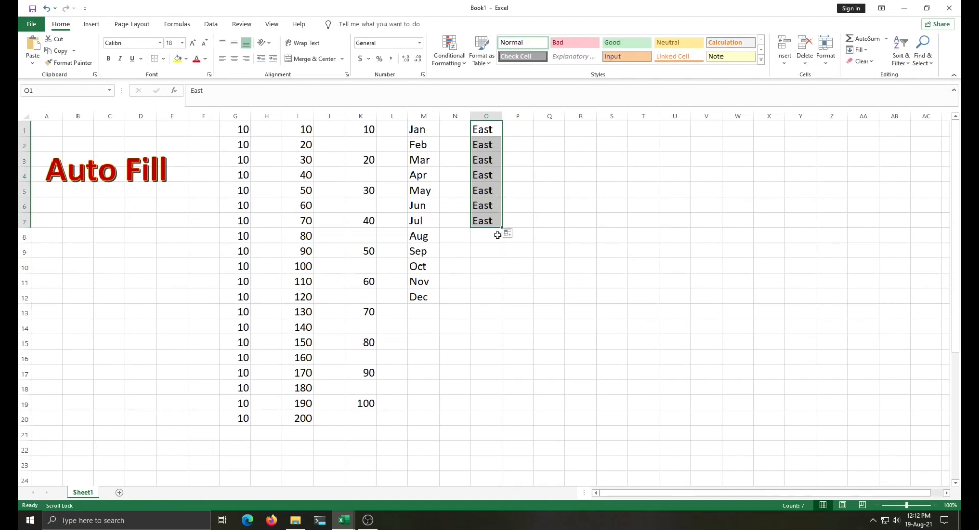
# Clear the autofilled entries in O2:O7, keeping the one in O1
pyautogui.moveTo(483, 148); pyautogui.dragTo(488, 218)
pyautogui.press('Delete')
pyautogui.click(485, 128)
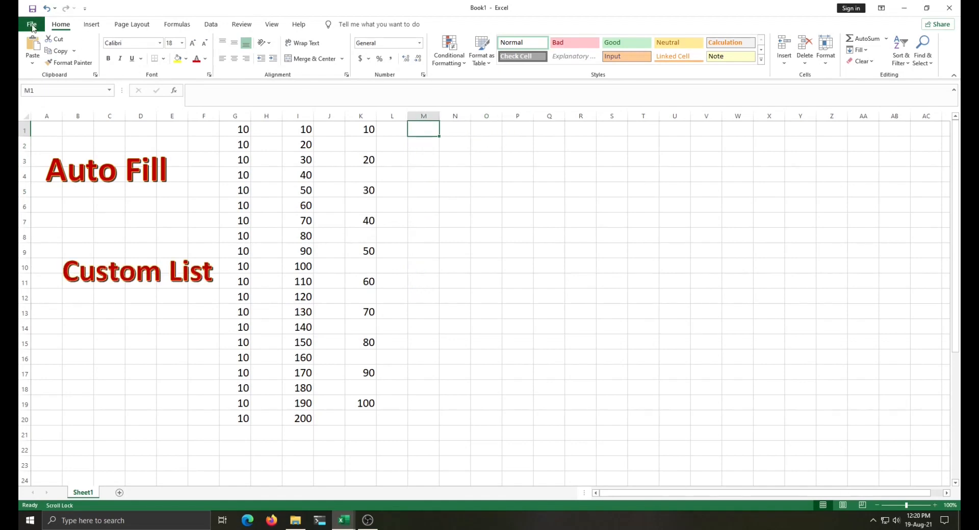
# Open the custom lists editor from the advanced Excel options
pyautogui.click(32, 24)
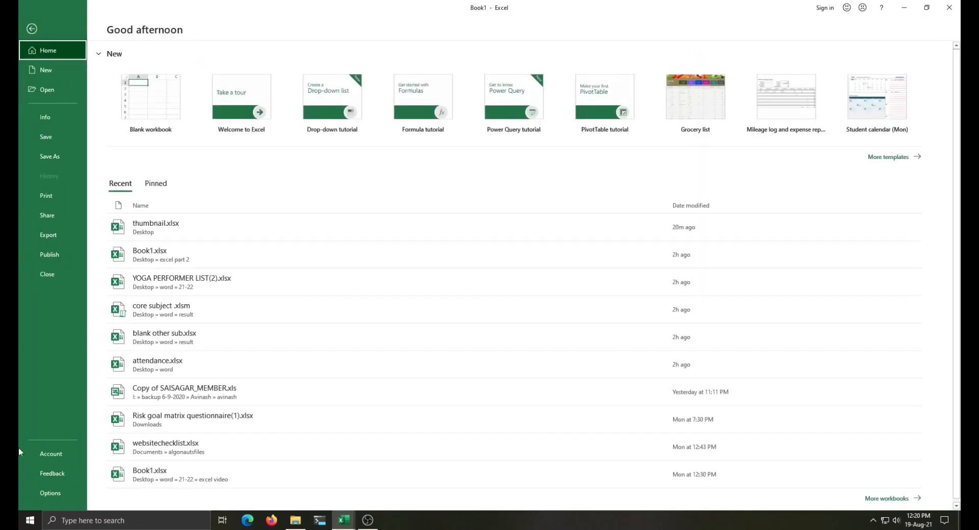
pyautogui.click(51, 494)
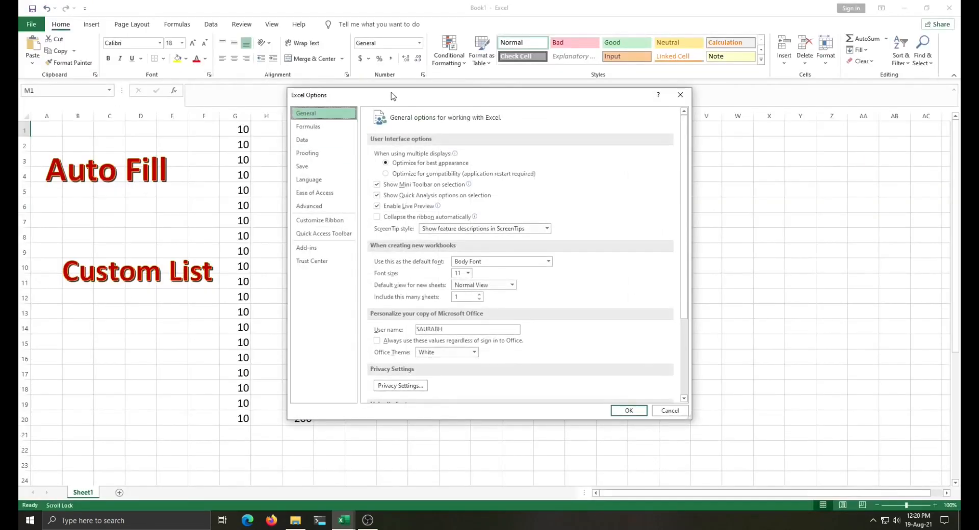
pyautogui.moveTo(453, 99); pyautogui.dragTo(511, 143)
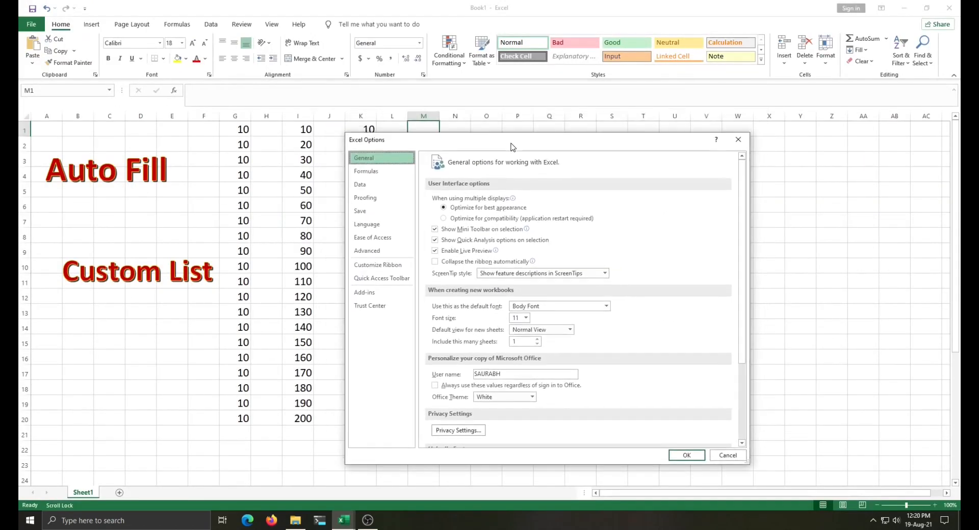
pyautogui.click(371, 252)
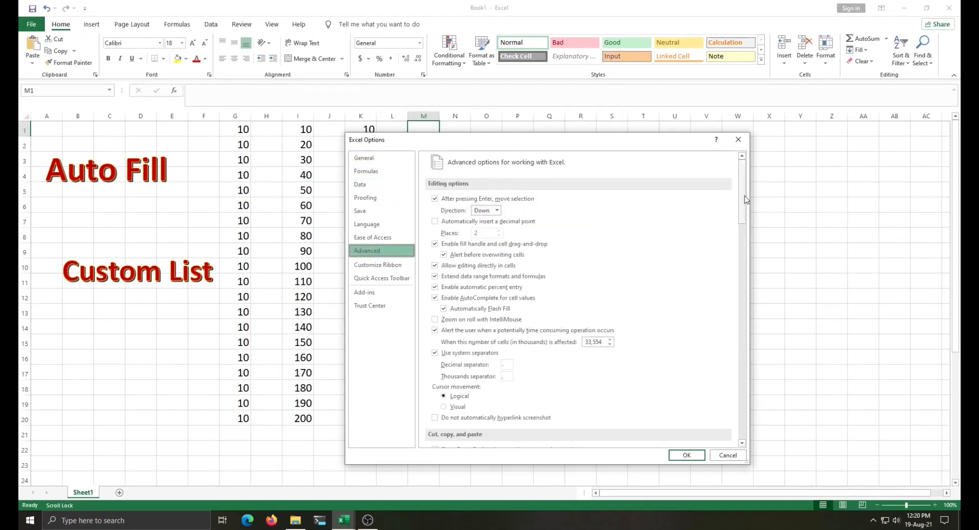
pyautogui.scroll(-1, 743, 204)
pyautogui.moveTo(744, 204); pyautogui.dragTo(744, 415)
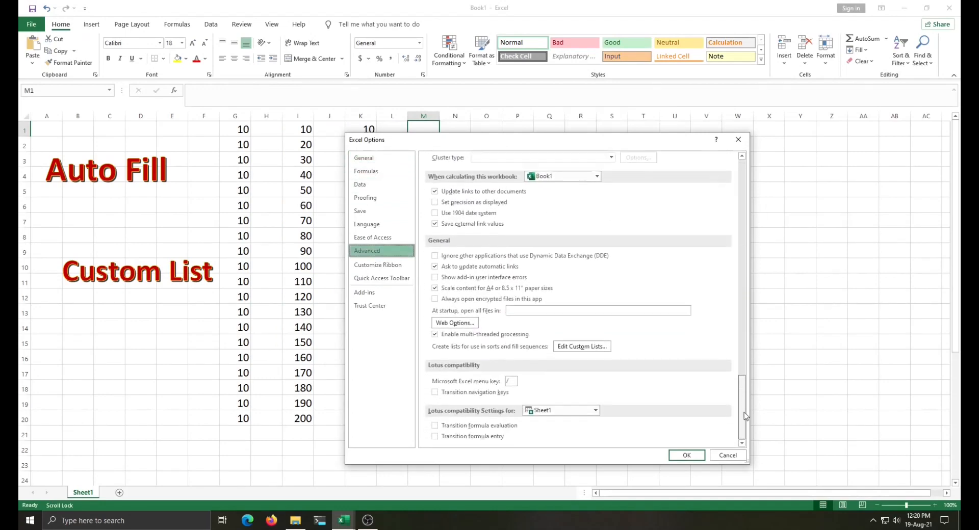
pyautogui.click(569, 349)
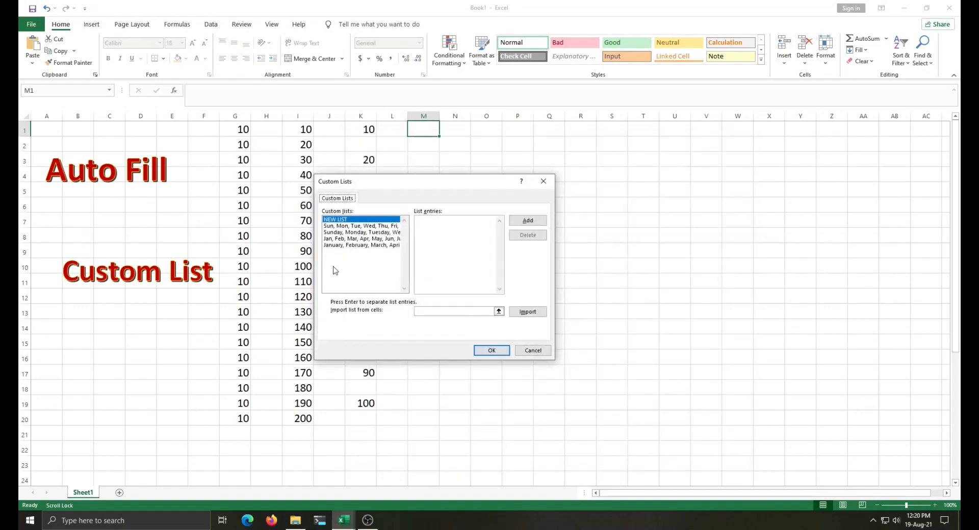
# Add a new custom list with the entries East, West, North, South and confirm the options
pyautogui.click(448, 246)
pyautogui.write('E')
pyautogui.write('as')
pyautogui.write('t,We')
pyautogui.write('est')
pyautogui.write(',Nor')
pyautogui.write('th,South')
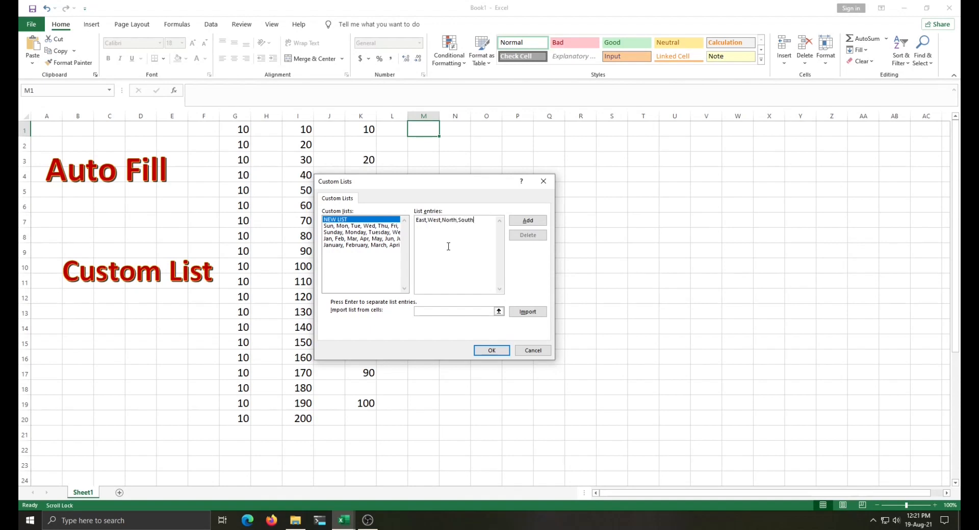
pyautogui.press('Tab')
pyautogui.press('Return')
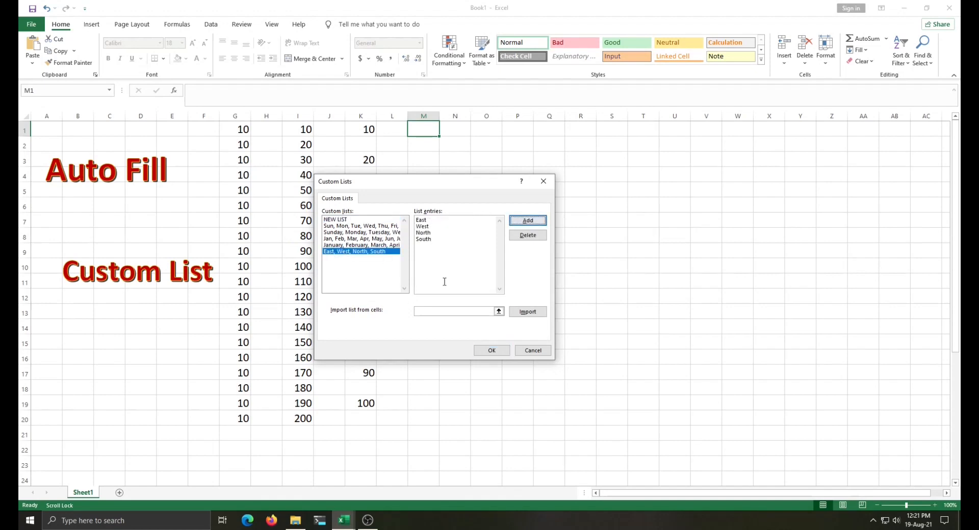
pyautogui.click(490, 351)
pyautogui.click(629, 410)
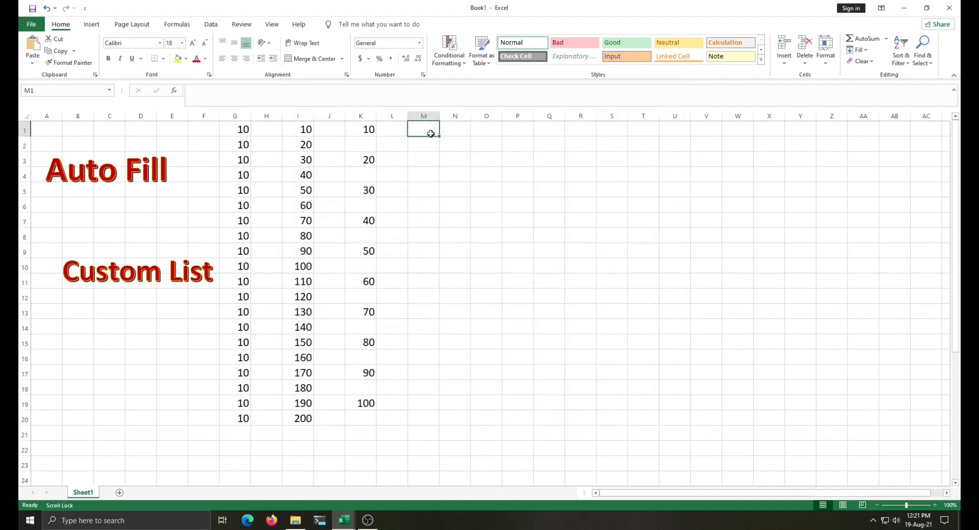
# Enter East in cell M1 and autofill the direction list down column M
pyautogui.write('E')
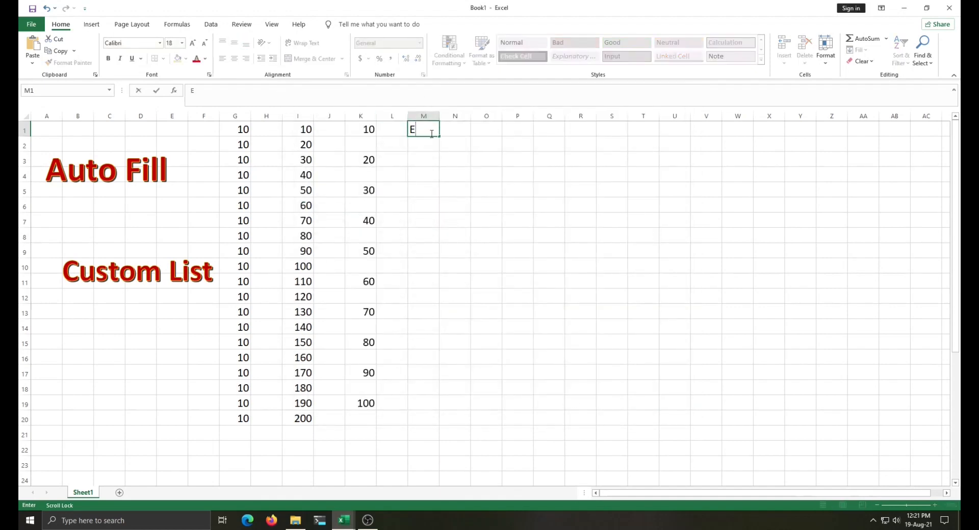
pyautogui.write('ast')
pyautogui.click(422, 155)
pyautogui.click(414, 130)
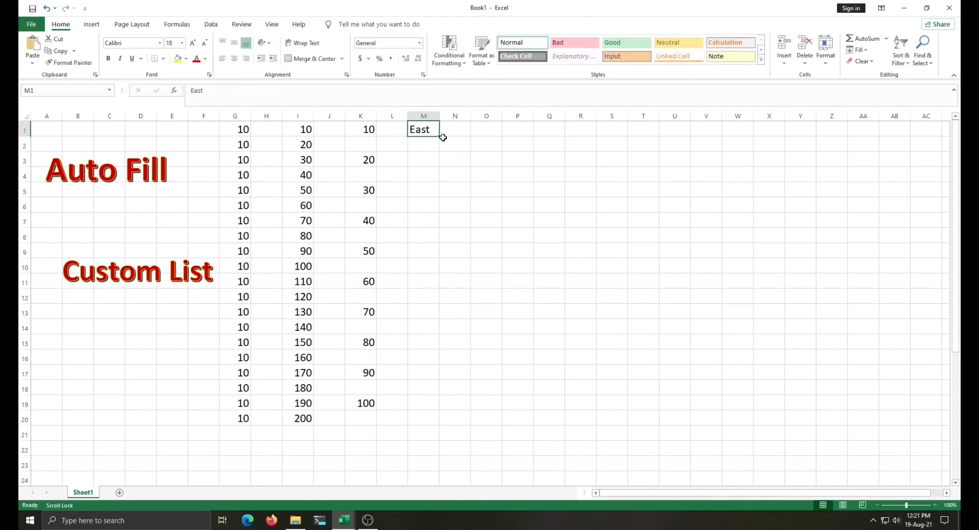
pyautogui.moveTo(439, 137); pyautogui.dragTo(418, 361)
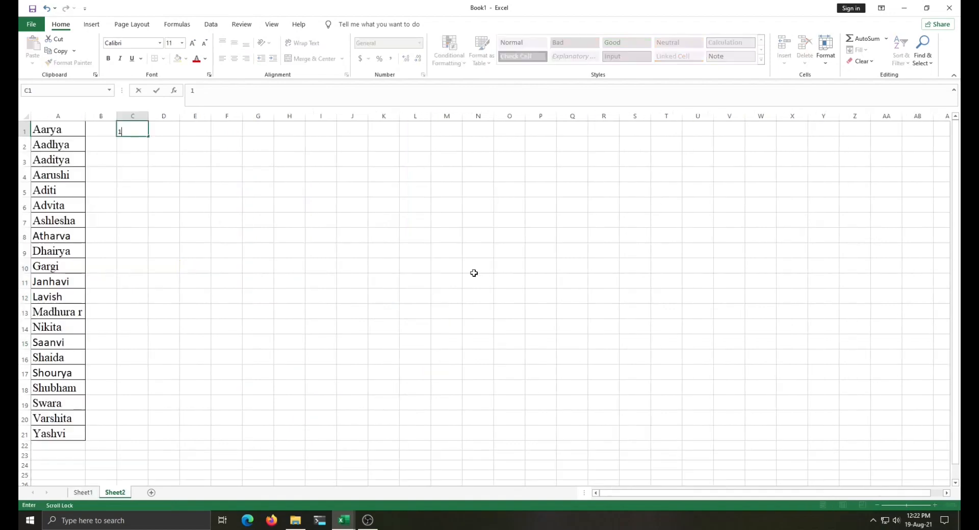
# Discard the unfinished entry in C1 on Sheet2 and open the custom lists editor from the advanced options
pyautogui.press('BackSpace')
pyautogui.click(79, 134)
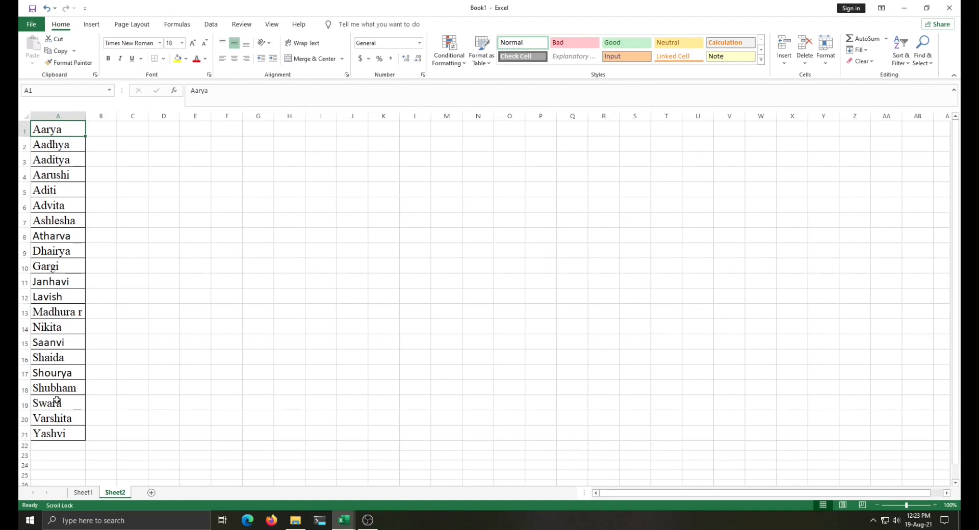
pyautogui.click(31, 24)
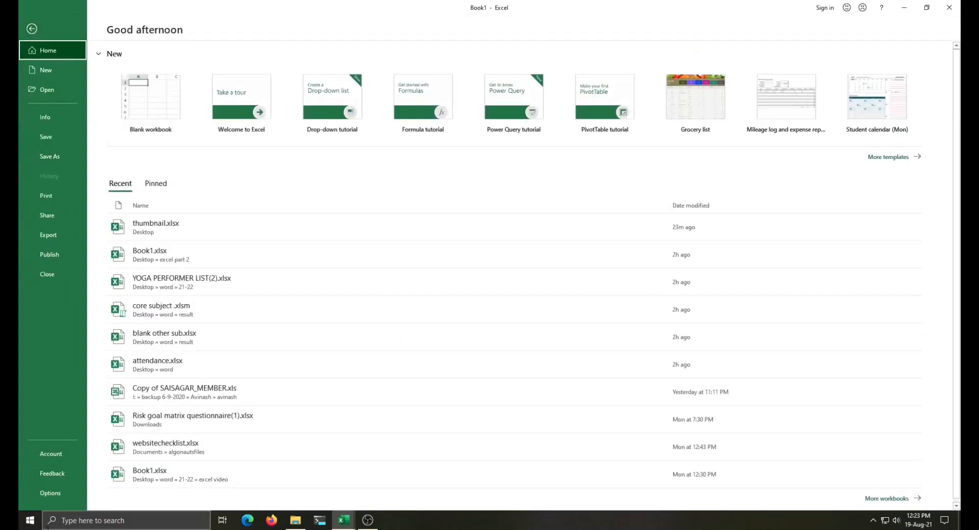
pyautogui.click(47, 494)
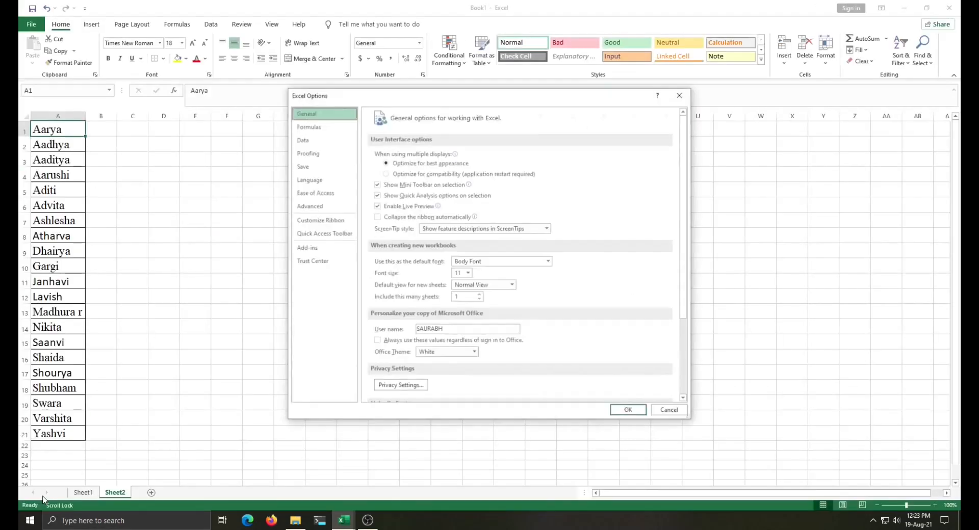
pyautogui.click(309, 206)
pyautogui.moveTo(686, 155); pyautogui.dragTo(684, 367)
pyautogui.click(541, 309)
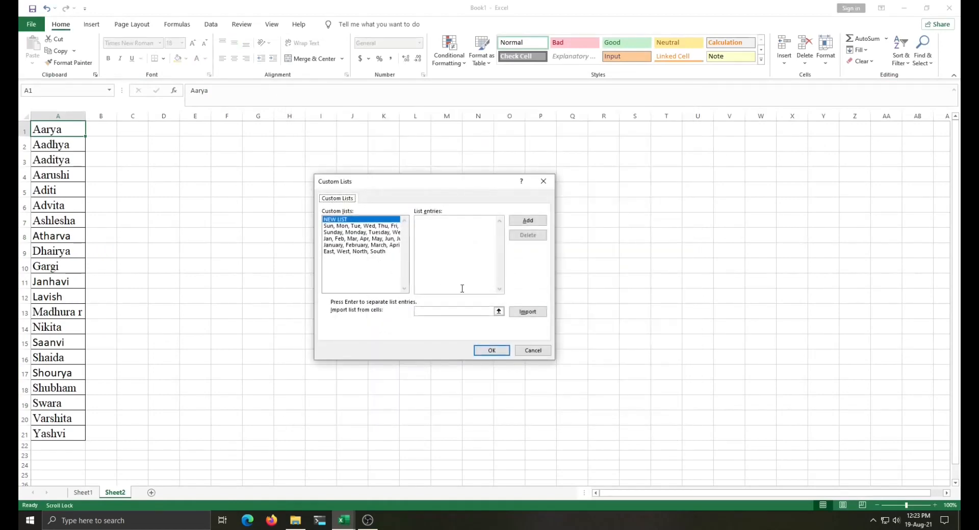
# Set the import range for a new custom list to the names in $A$1:$A$21
pyautogui.click(499, 311)
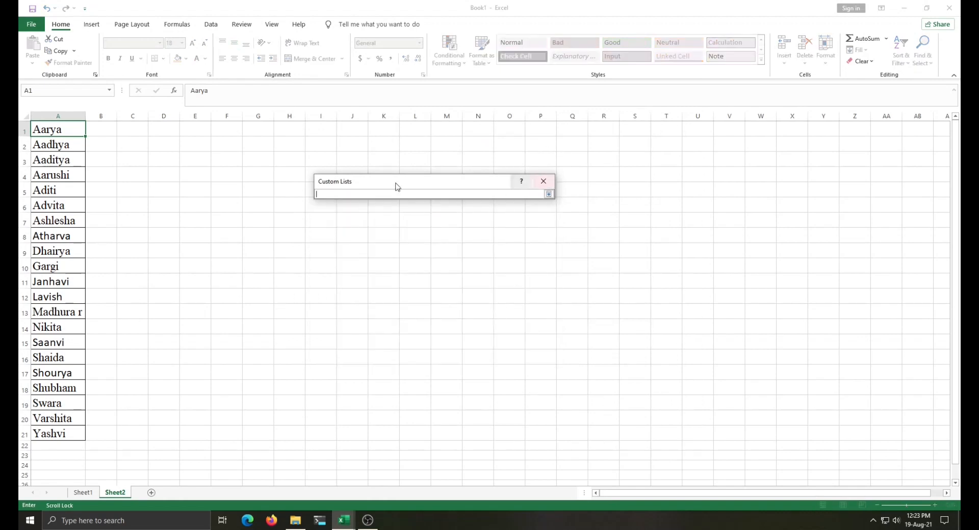
pyautogui.moveTo(38, 127); pyautogui.dragTo(41, 434)
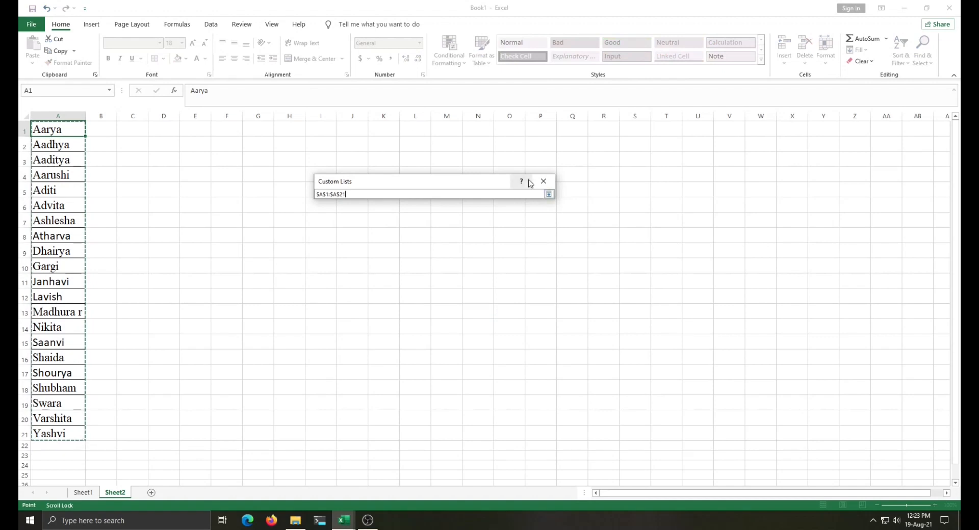
pyautogui.click(549, 195)
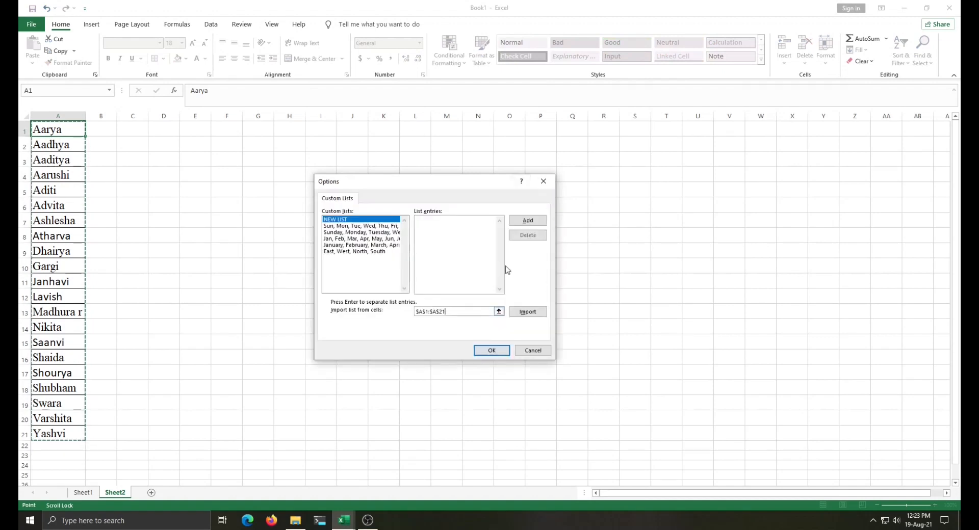
# Import the selected name range as a new custom list and confirm the options
pyautogui.click(530, 313)
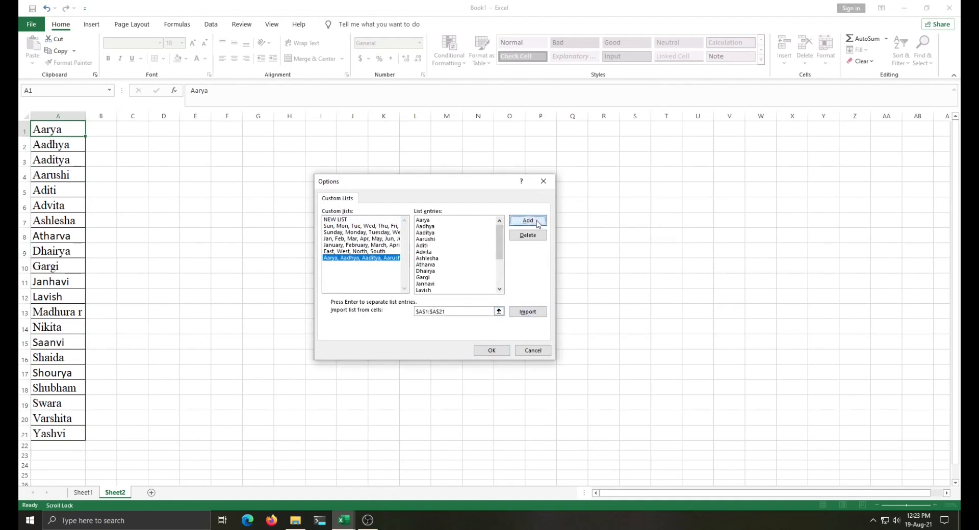
pyautogui.click(492, 351)
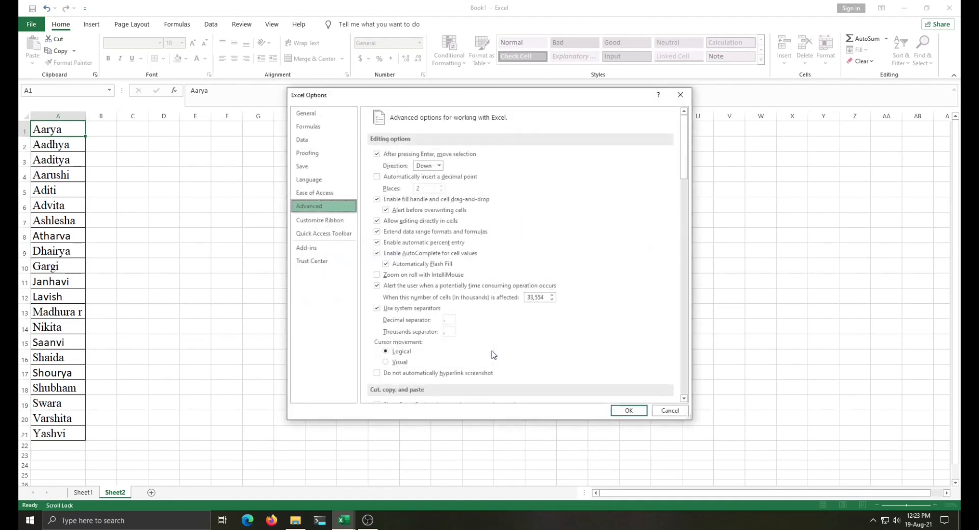
pyautogui.click(628, 411)
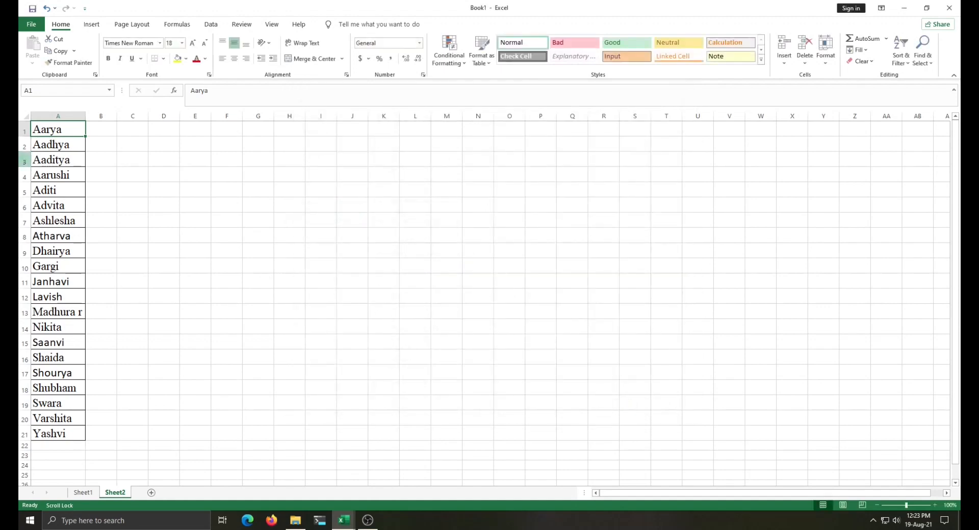
# Widen column D slightly and set the font size of D1:D21 to 18
pyautogui.click(165, 129)
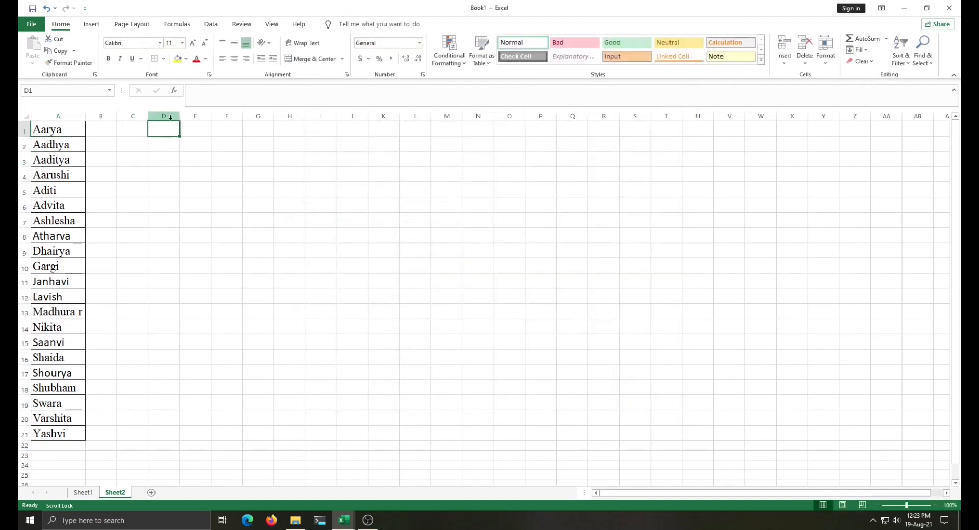
pyautogui.moveTo(179, 116); pyautogui.dragTo(168, 433)
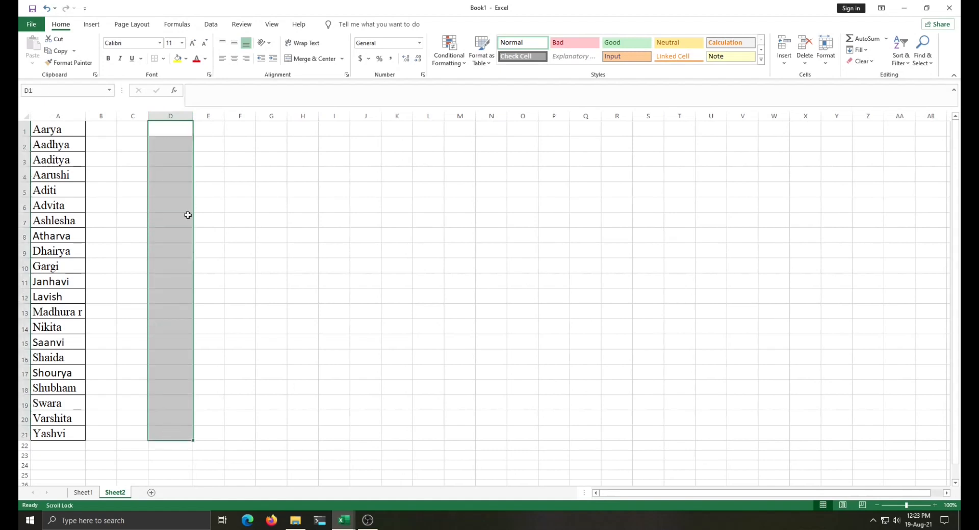
pyautogui.click(194, 45)
pyautogui.click(194, 45)
# Enter the first name of the custom list in D1, autofill it down to D21, and fit column D to its contents
pyautogui.click(169, 132)
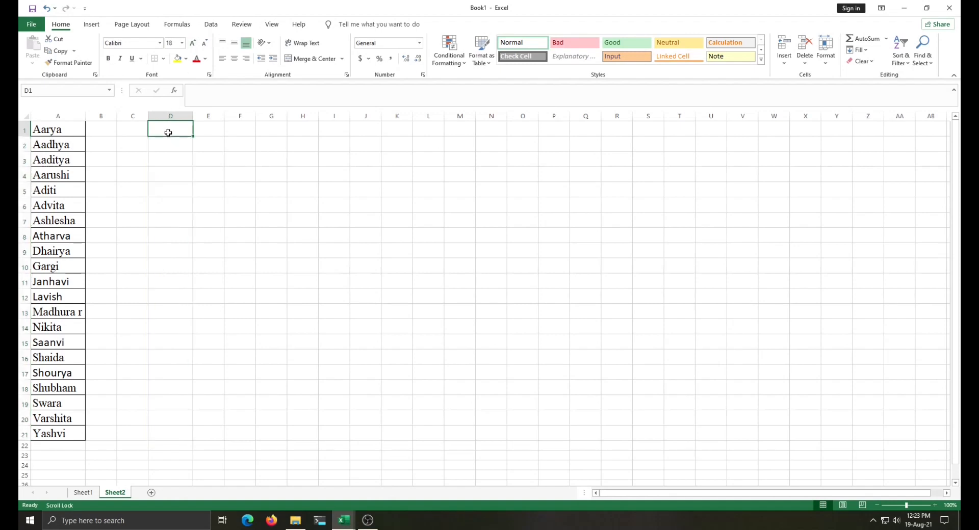
pyautogui.write('A')
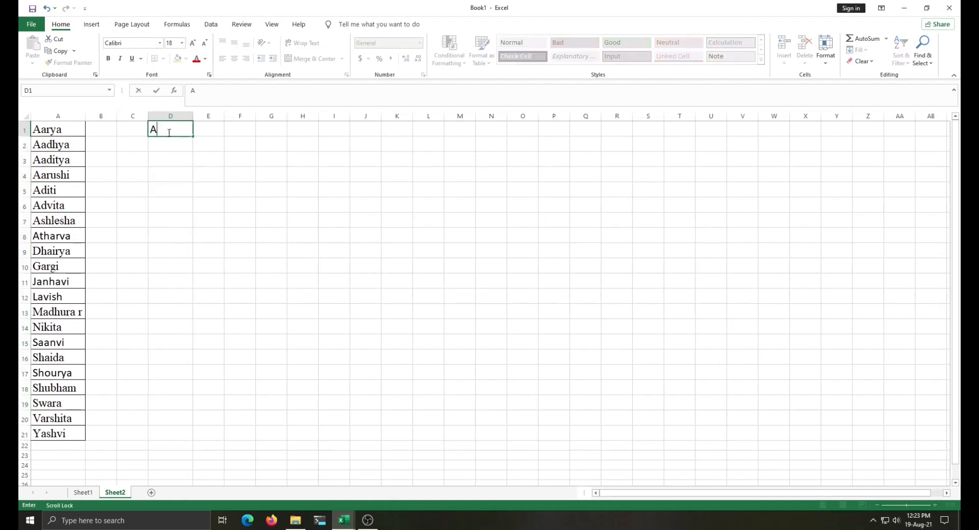
pyautogui.write('arya')
pyautogui.press('Return')
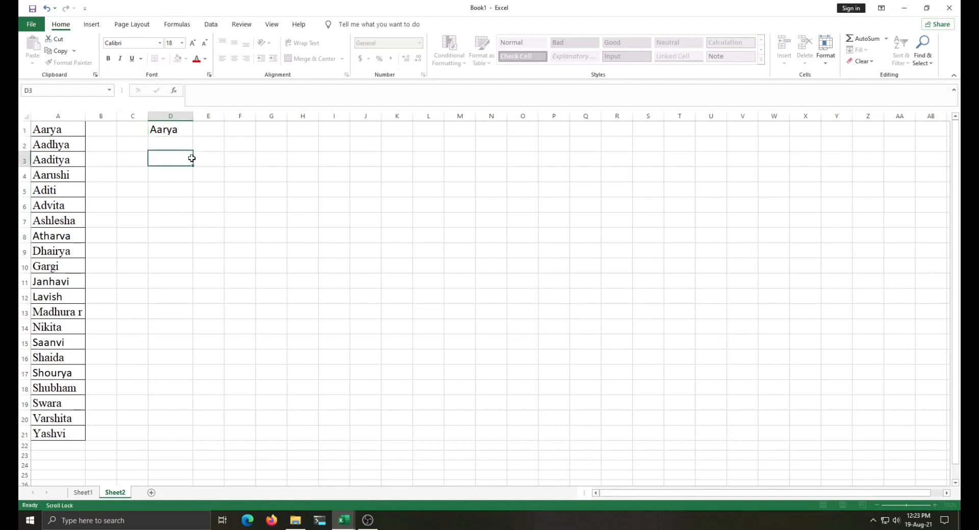
pyautogui.click(186, 131)
pyautogui.moveTo(193, 136); pyautogui.dragTo(170, 439)
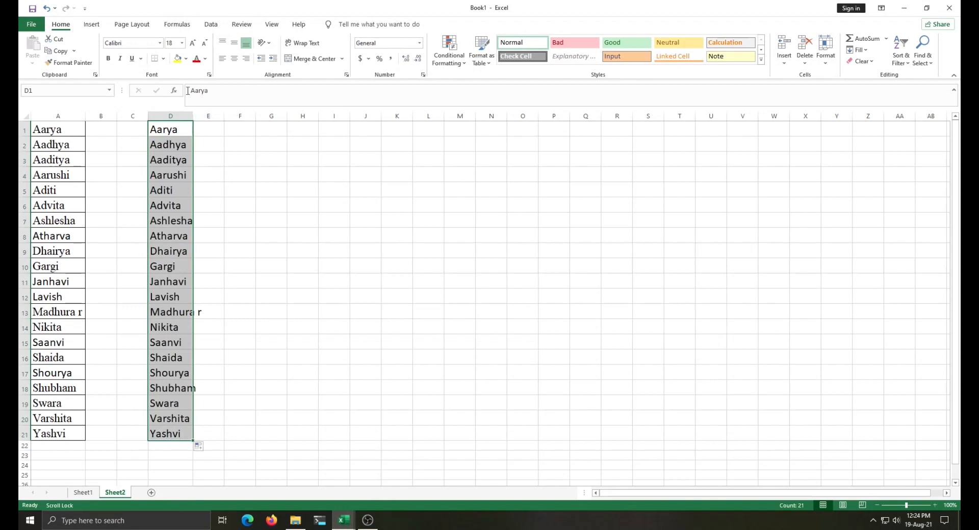
pyautogui.doubleClick(193, 116)
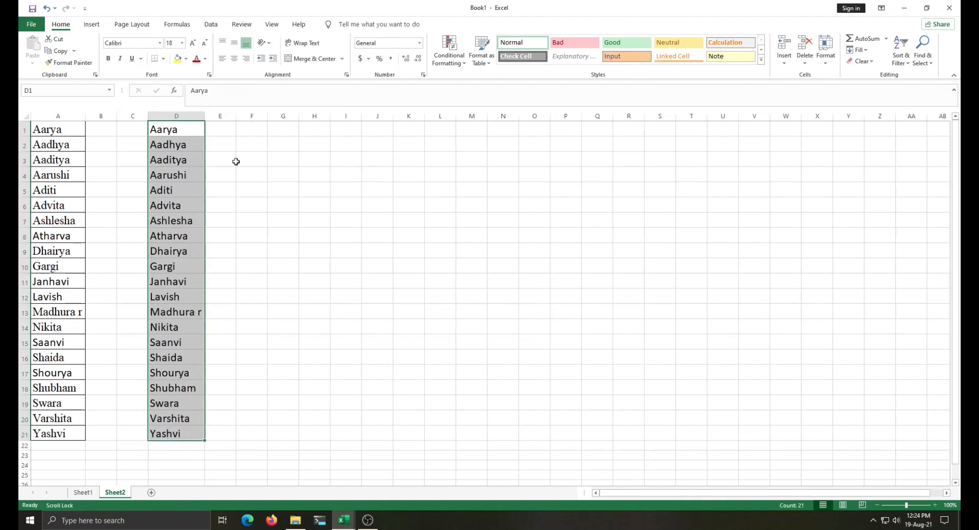
# Widen column F and set the font size of cell F1 to 18
pyautogui.click(248, 134)
pyautogui.moveTo(267, 116); pyautogui.dragTo(294, 116)
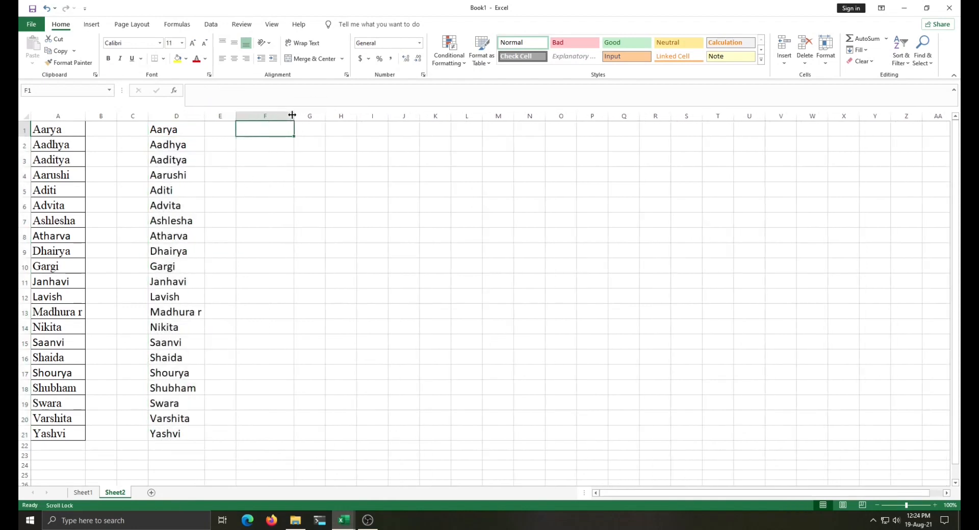
pyautogui.click(192, 44)
pyautogui.click(192, 43)
pyautogui.click(192, 43)
pyautogui.click(193, 43)
# Enter the name from A12 in F1 and autofill the custom list from it down to row 21
pyautogui.write('L')
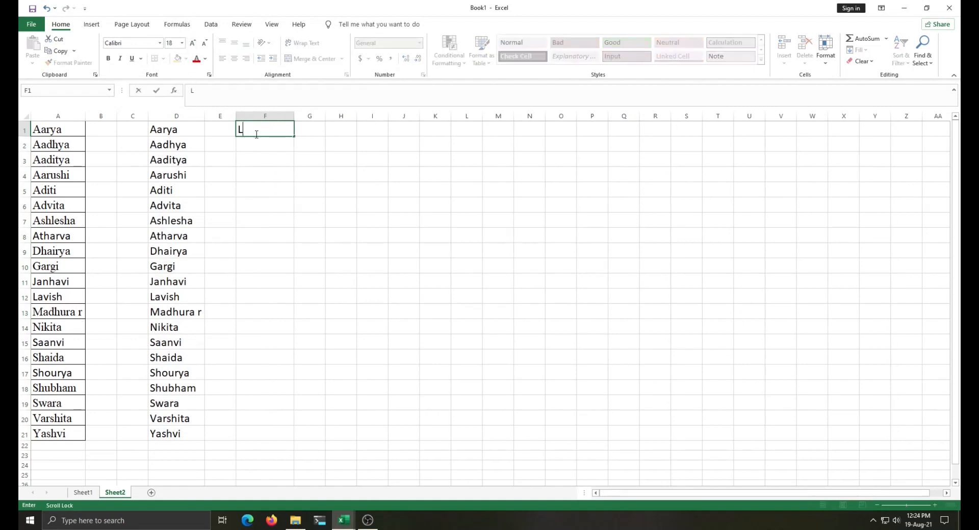
pyautogui.write('avish')
pyautogui.press('Return')
pyautogui.press('Up')
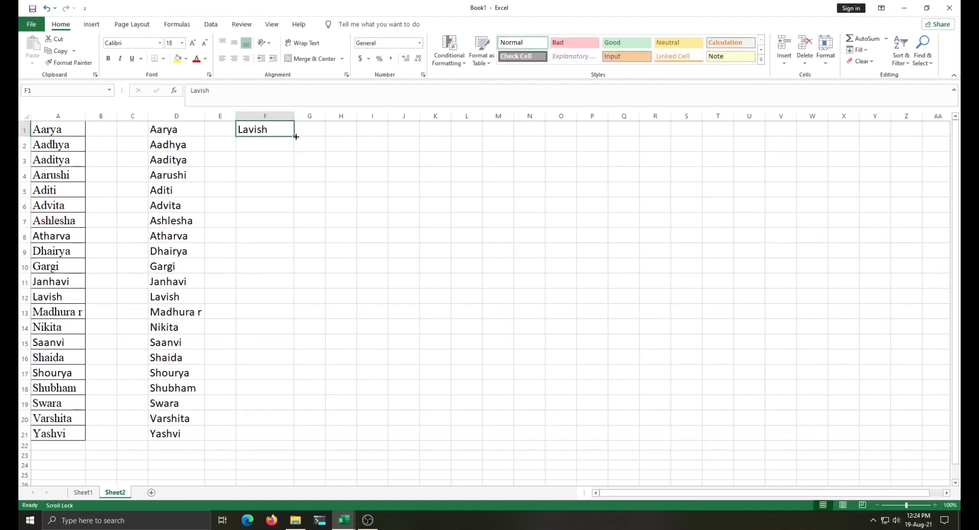
pyautogui.moveTo(294, 137); pyautogui.dragTo(270, 434)
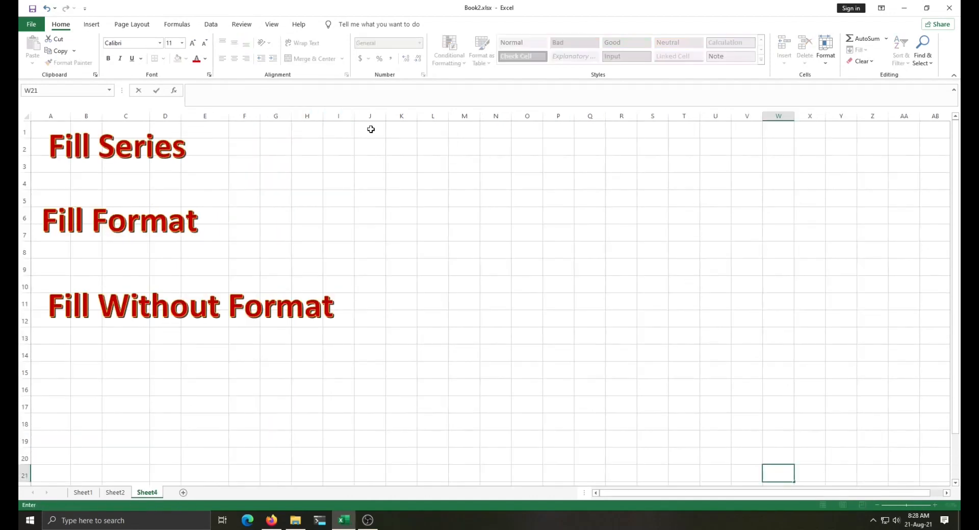
# Enter 1 in J1 of Sheet4 in Book2.xlsx, autofill down to J17, and apply the Fill Series option
pyautogui.click(369, 129)
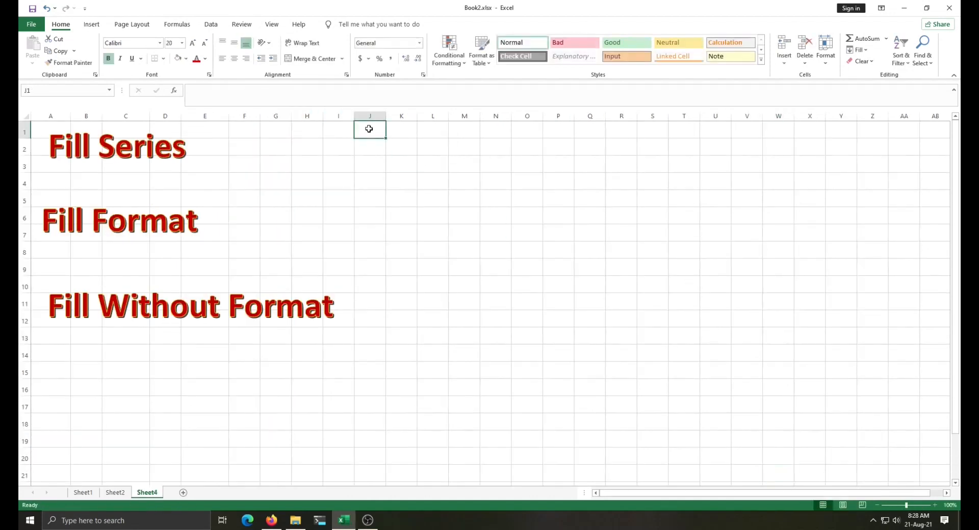
pyautogui.write('1')
pyautogui.press('Return')
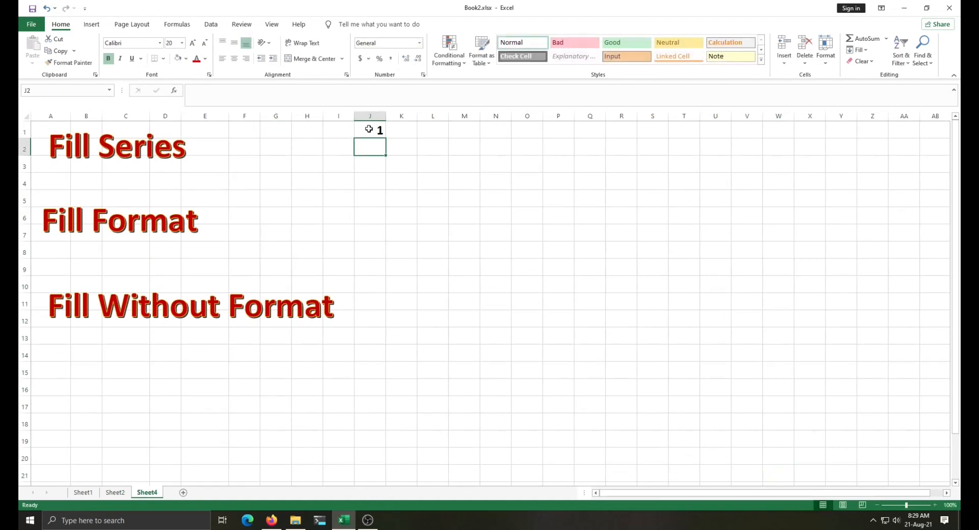
pyautogui.click(369, 129)
pyautogui.moveTo(386, 138); pyautogui.dragTo(371, 407)
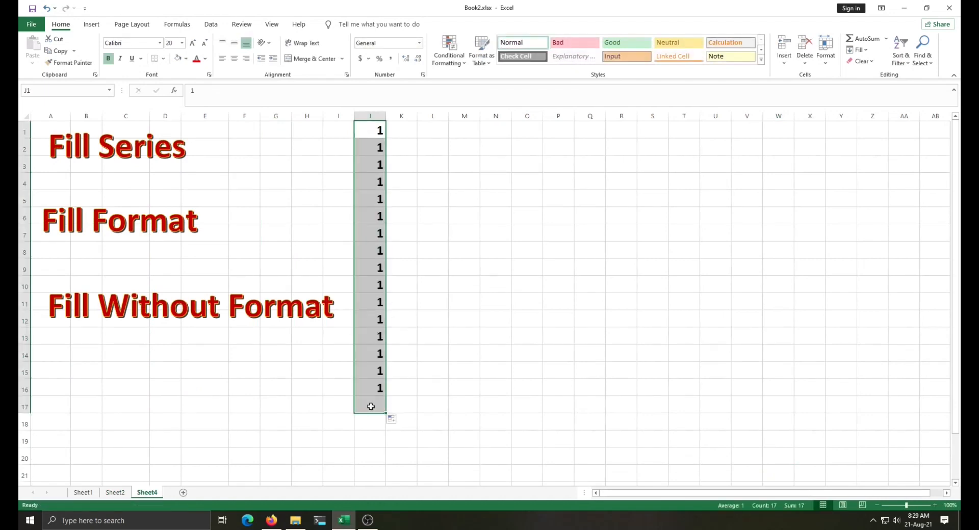
pyautogui.click(392, 421)
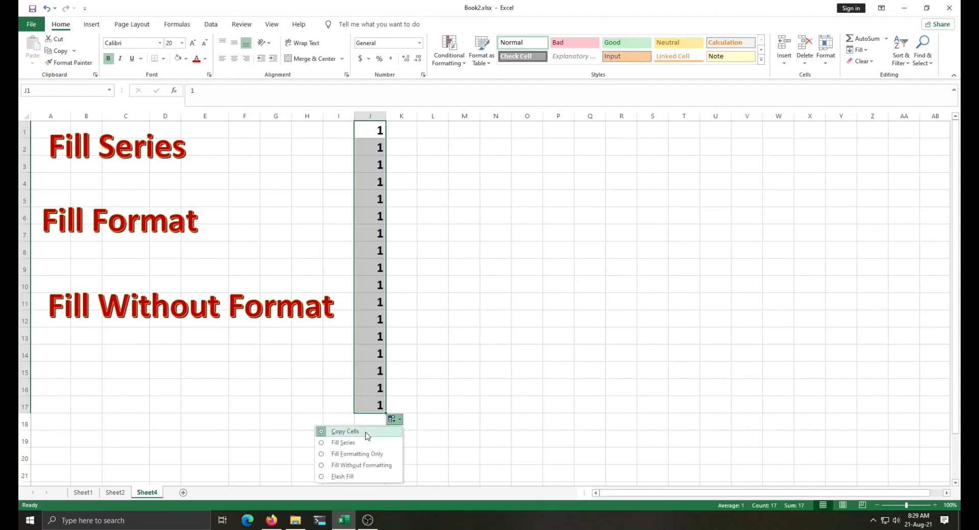
pyautogui.click(340, 444)
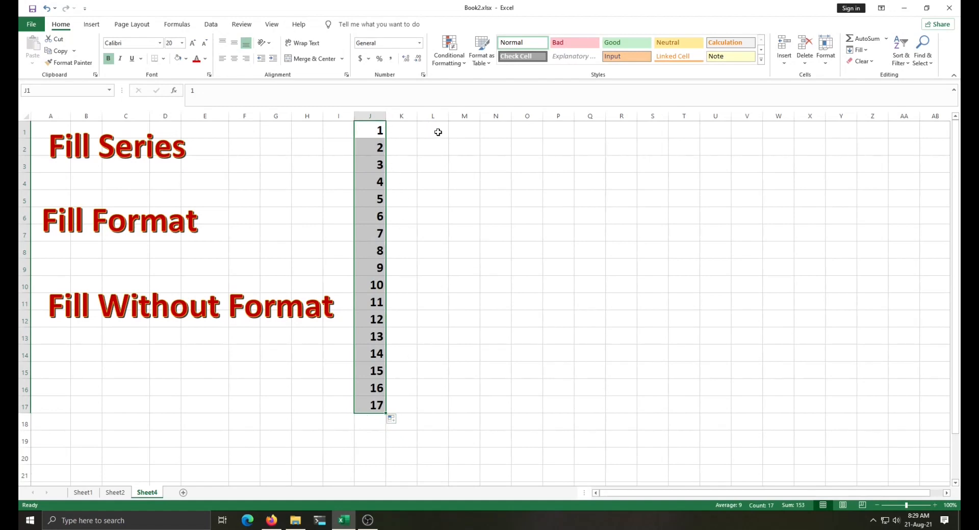
# Enter Computer in cell L1 and fit column L to the text width
pyautogui.click(402, 131)
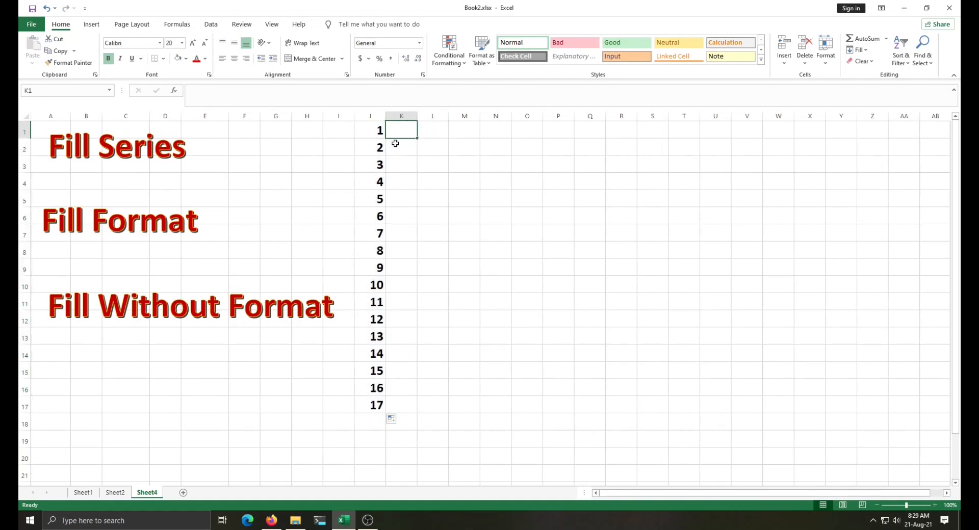
pyautogui.click(425, 132)
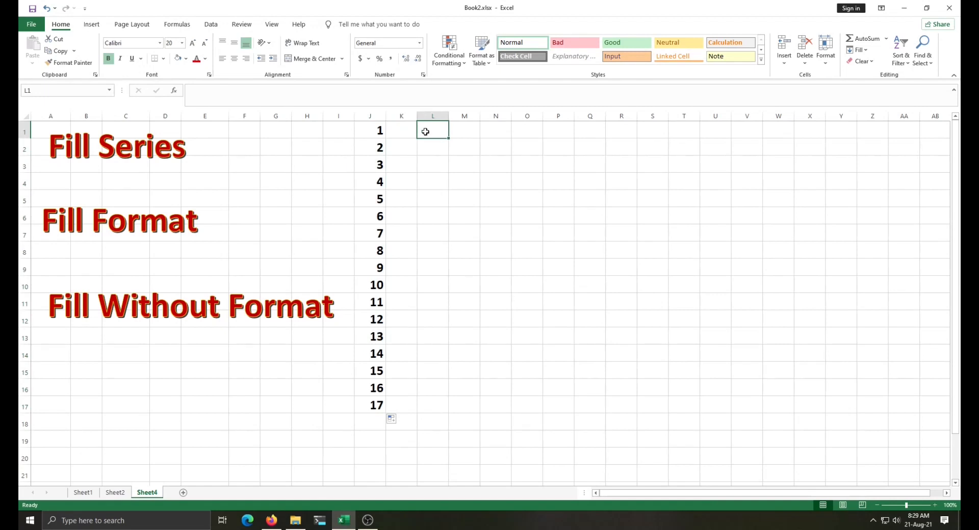
pyautogui.write('Compu')
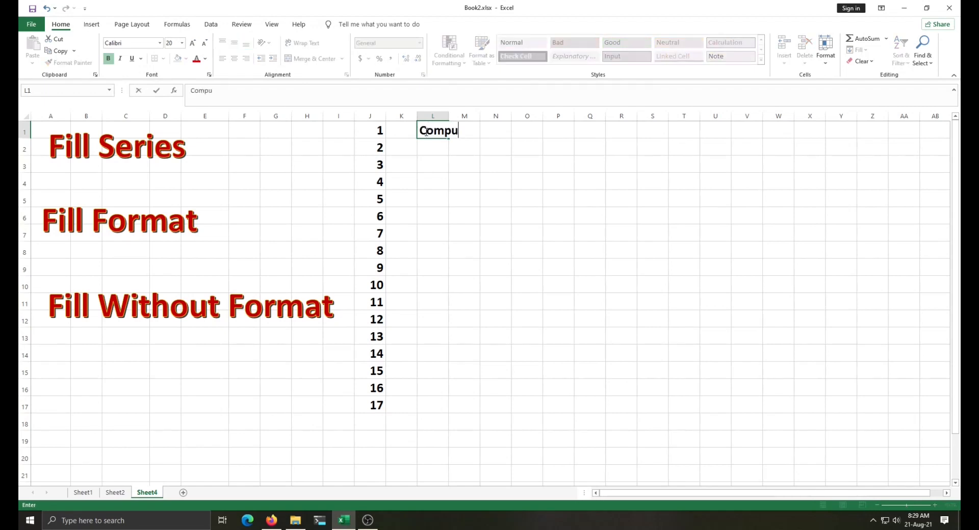
pyautogui.write('ter')
pyautogui.doubleClick(448, 117)
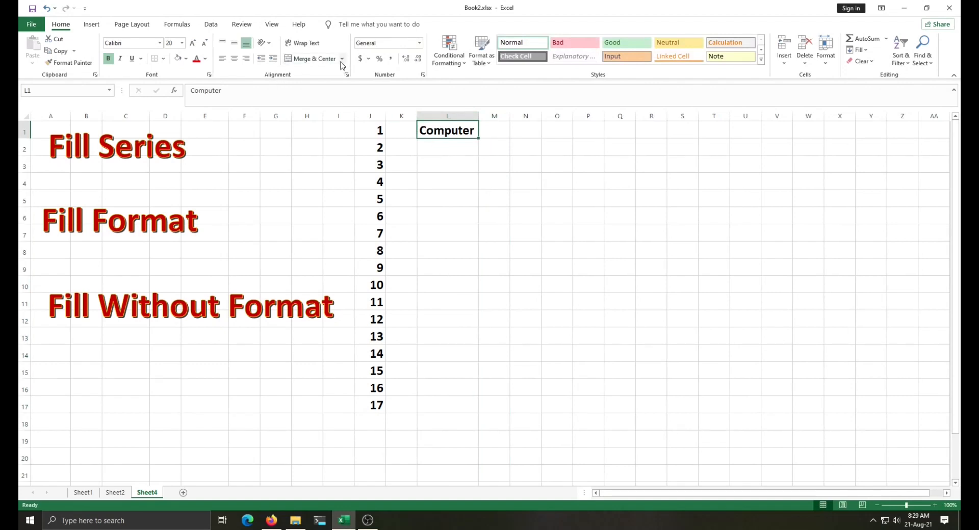
# Format cell L1 with a purple font, yellow fill, and all borders
pyautogui.click(205, 58)
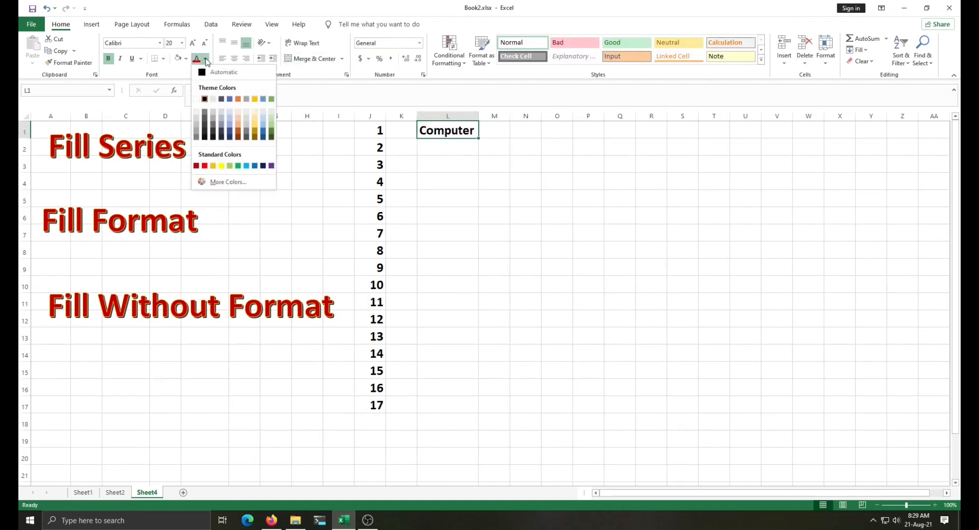
pyautogui.click(271, 166)
pyautogui.click(187, 59)
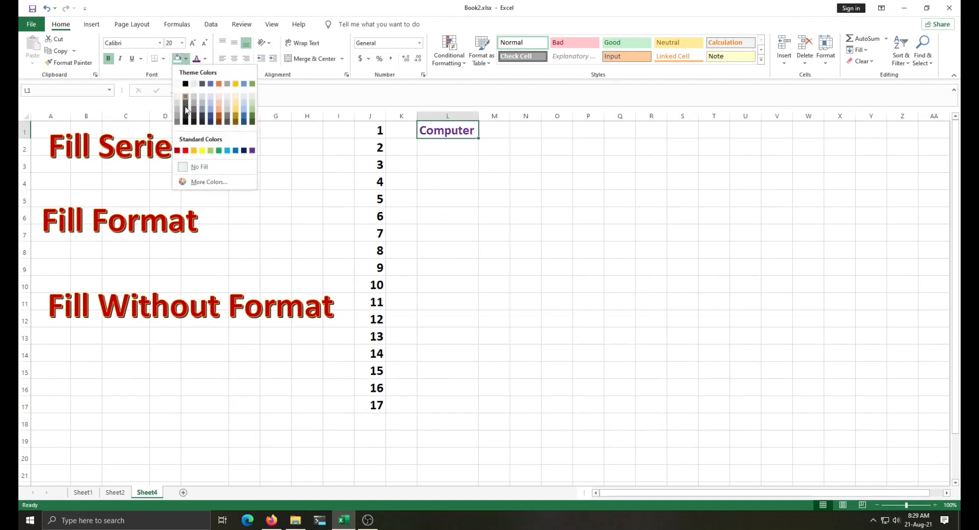
pyautogui.click(202, 150)
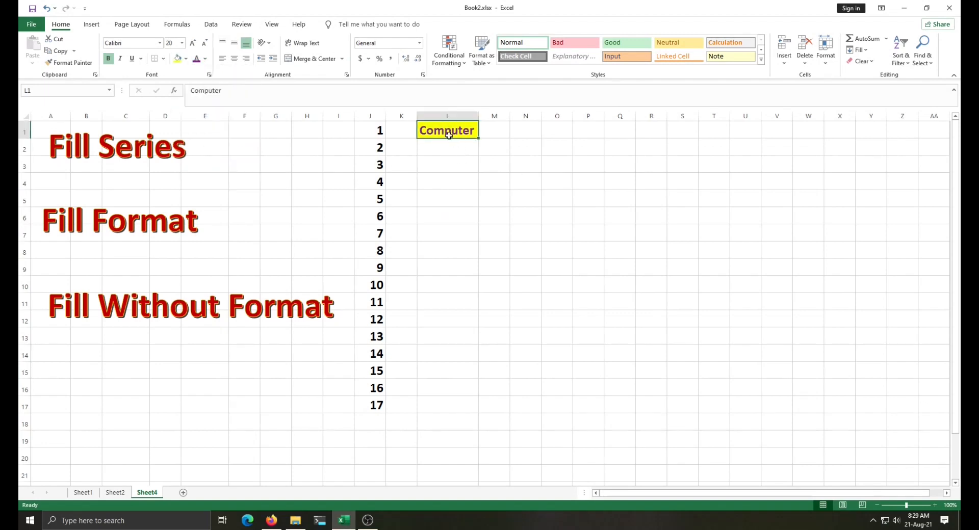
pyautogui.click(163, 59)
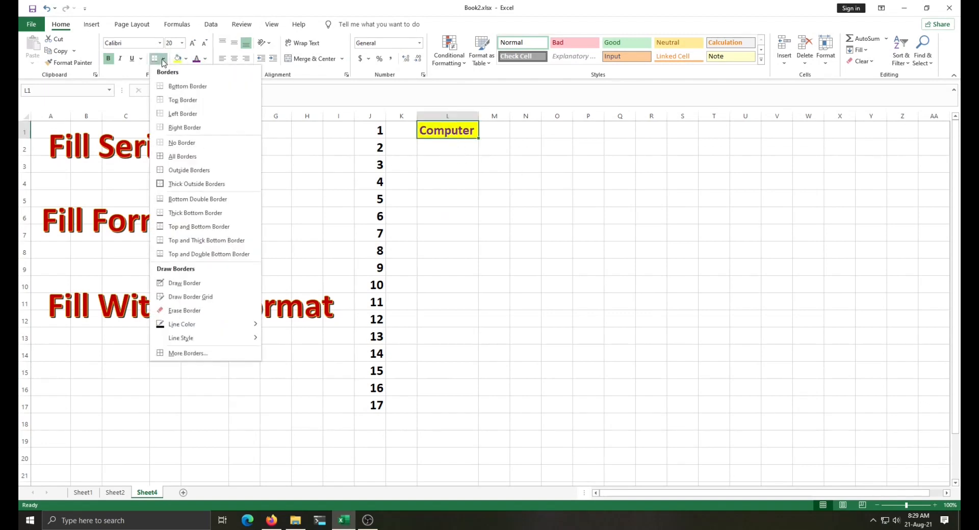
pyautogui.click(181, 156)
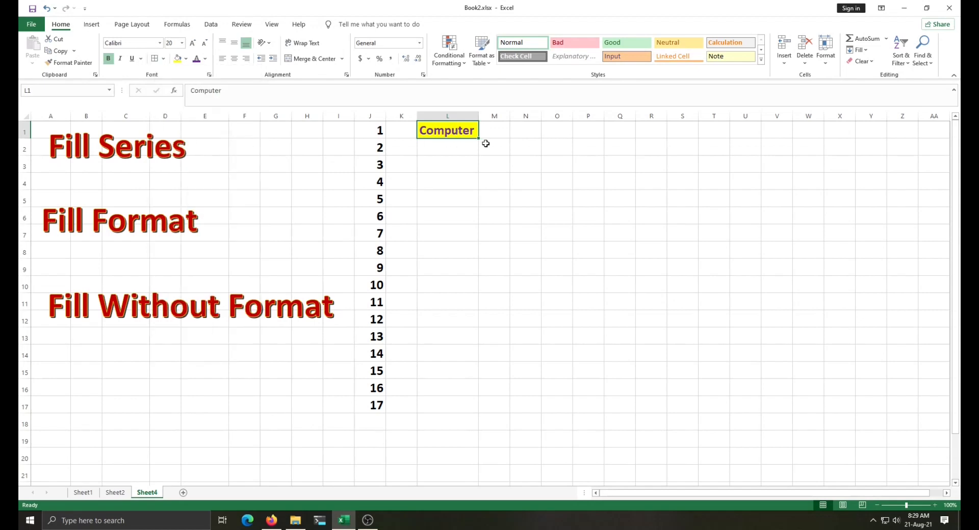
# Autofill L1 down to L17 and apply the Fill Formatting Only option
pyautogui.moveTo(479, 138); pyautogui.dragTo(482, 416)
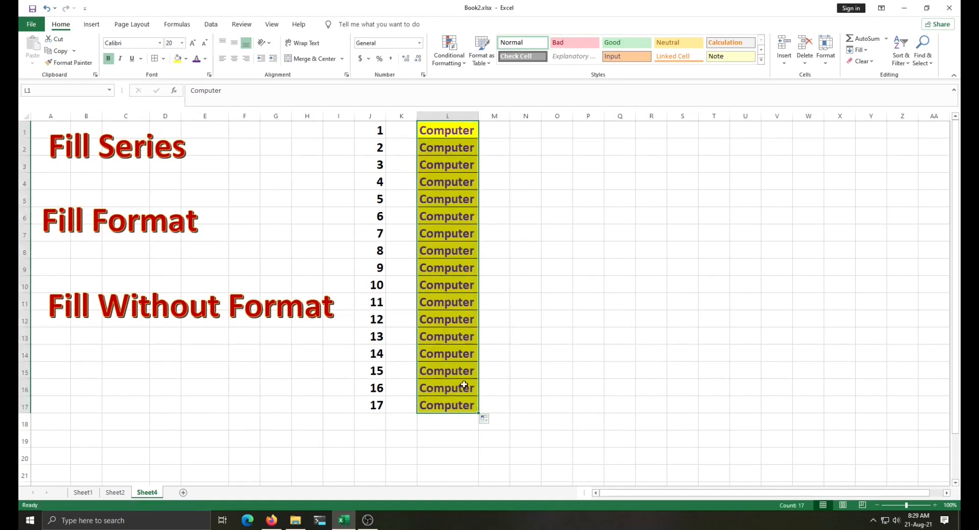
pyautogui.click(487, 420)
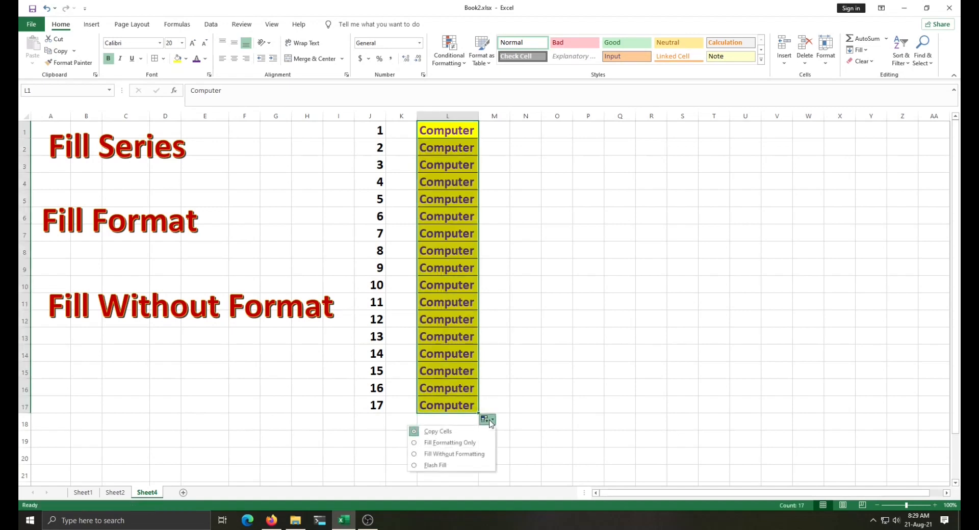
pyautogui.click(461, 442)
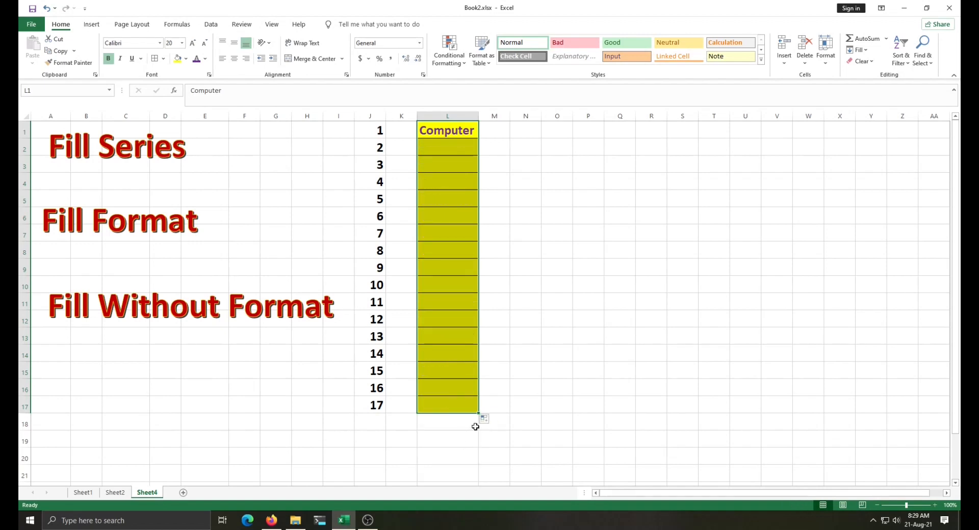
# Change the autofill option for L1:L17 to Fill Without Formatting
pyautogui.click(484, 428)
pyautogui.click(484, 421)
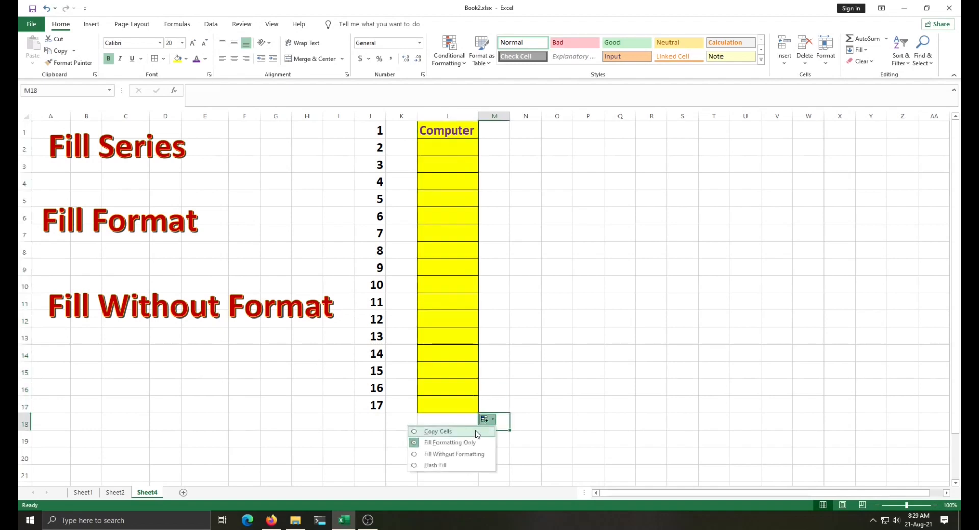
pyautogui.click(454, 453)
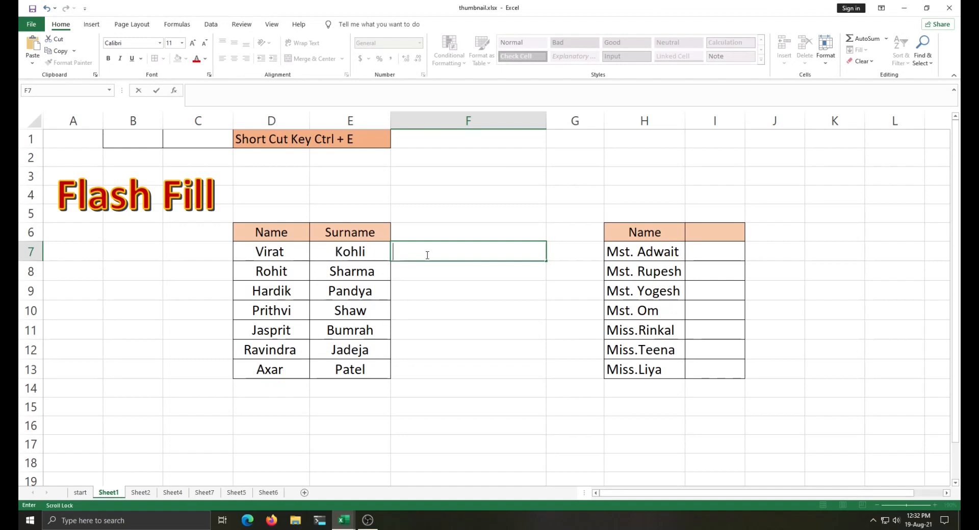
# Enter the combined name and surname Virat Kohli in F7 of the Flash Fill sheet in thumbnail.xlsx
pyautogui.write('Virat Ko')
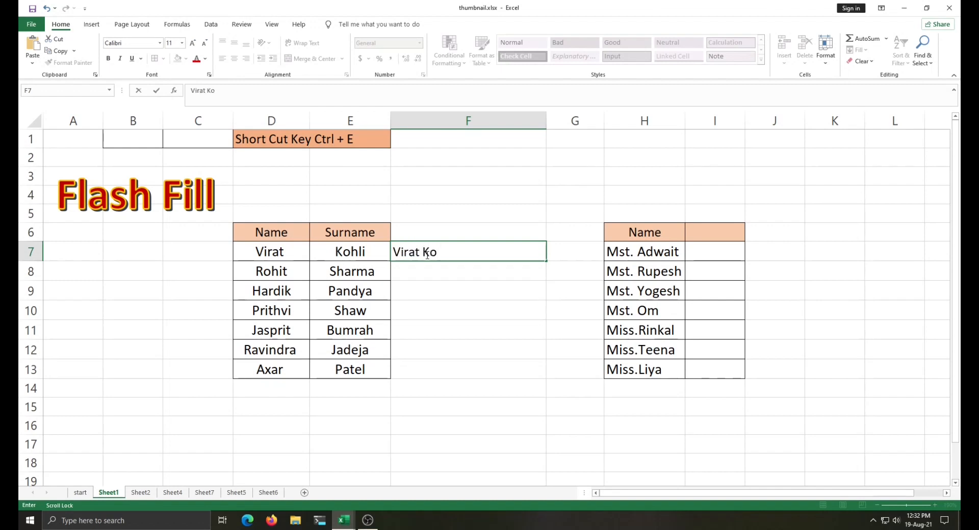
pyautogui.write('hli')
pyautogui.press('Return')
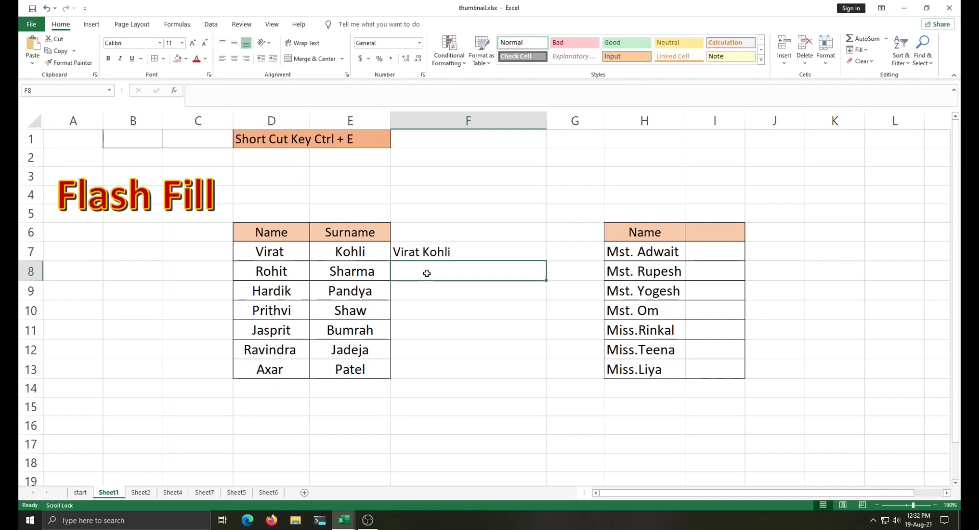
# Flash Fill the combined names from F8 to F13, and clear the filled cells
pyautogui.hotkey('ctrl', 'e')
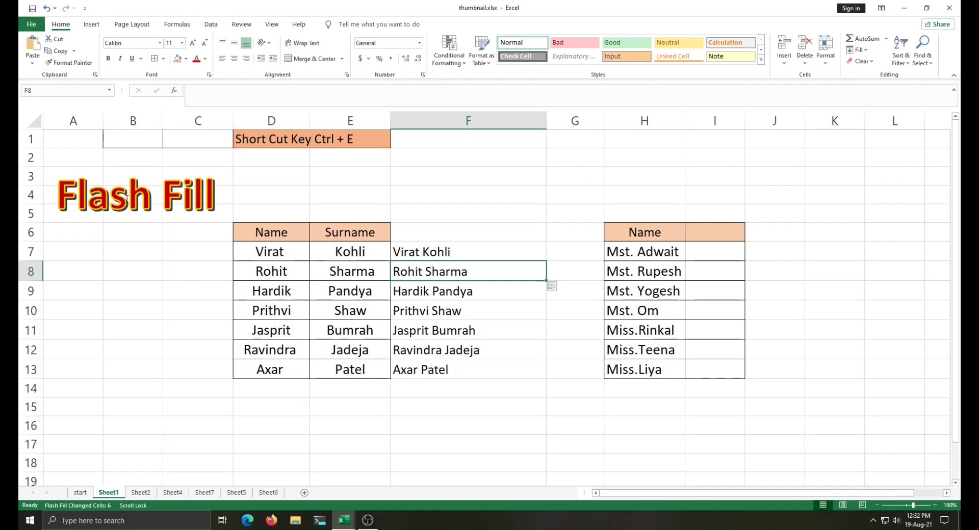
pyautogui.moveTo(441, 276); pyautogui.dragTo(438, 369)
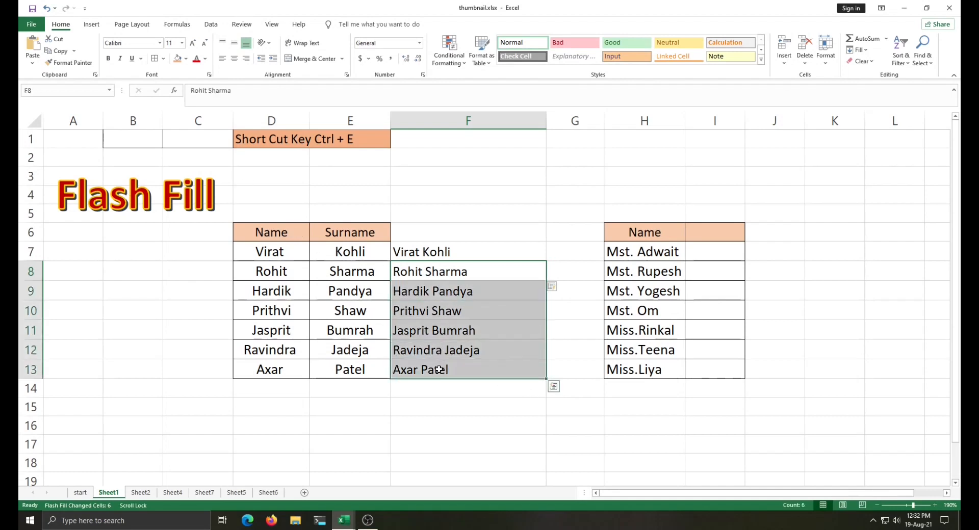
pyautogui.press('Delete')
# Autofill the combined name in F7 down to F13 and switch the autofill option to Flash Fill
pyautogui.click(421, 252)
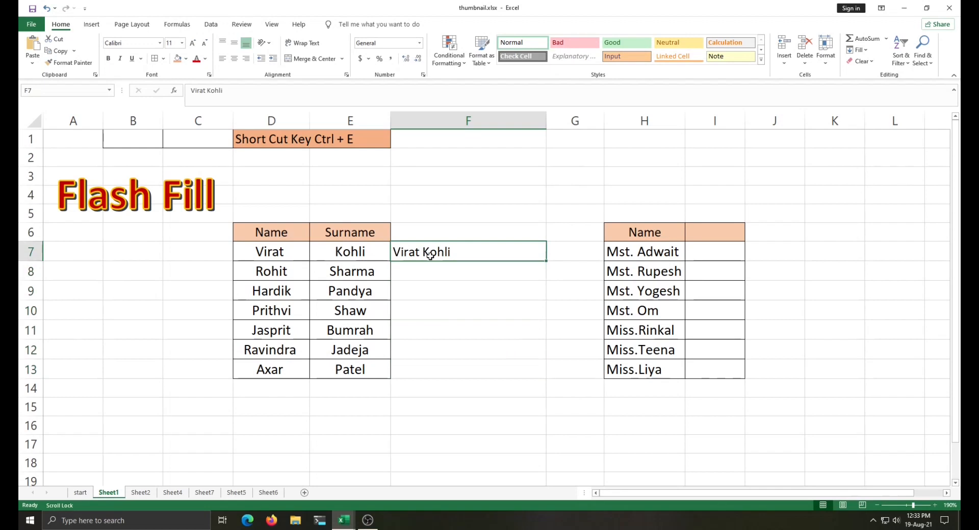
pyautogui.moveTo(546, 262); pyautogui.dragTo(540, 379)
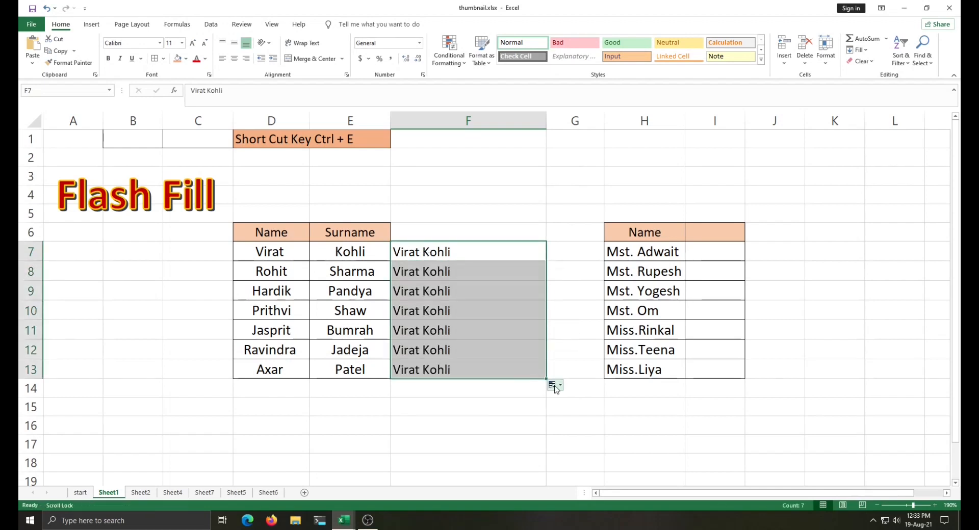
pyautogui.click(556, 387)
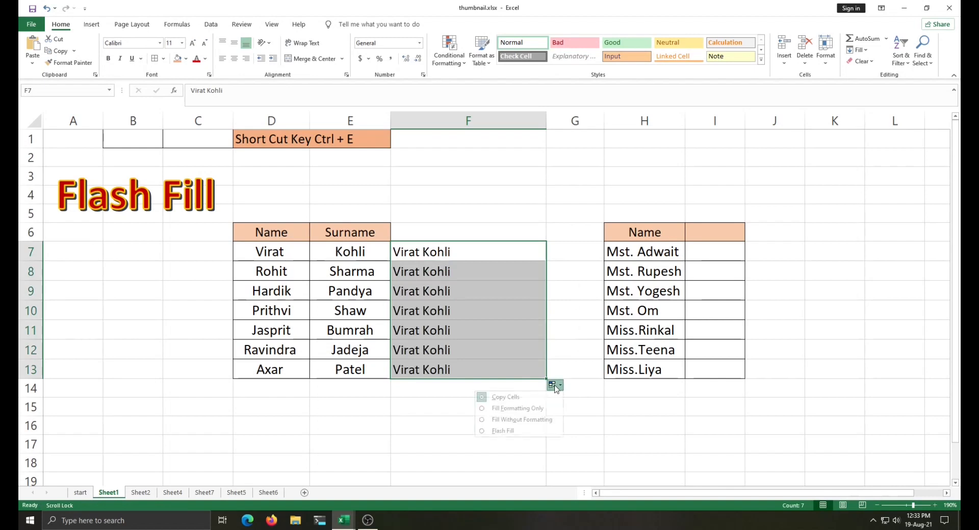
pyautogui.click(512, 432)
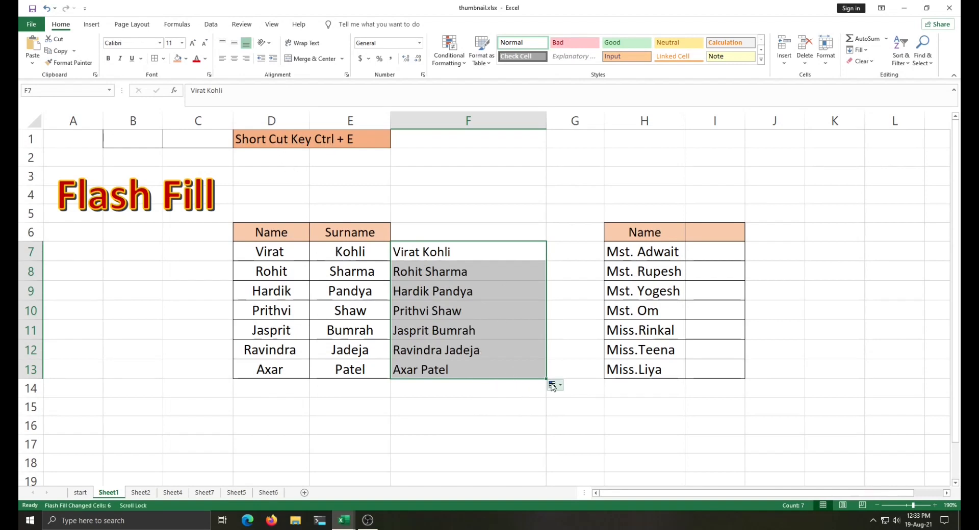
pyautogui.click(577, 412)
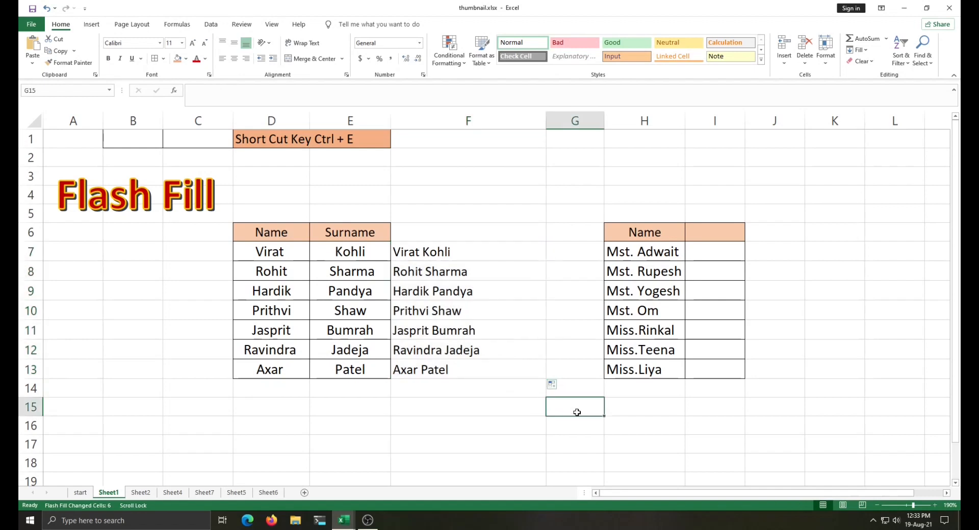
# Enter the first person's name without its title in I7 and Flash Fill the remaining names from I8
pyautogui.click(710, 255)
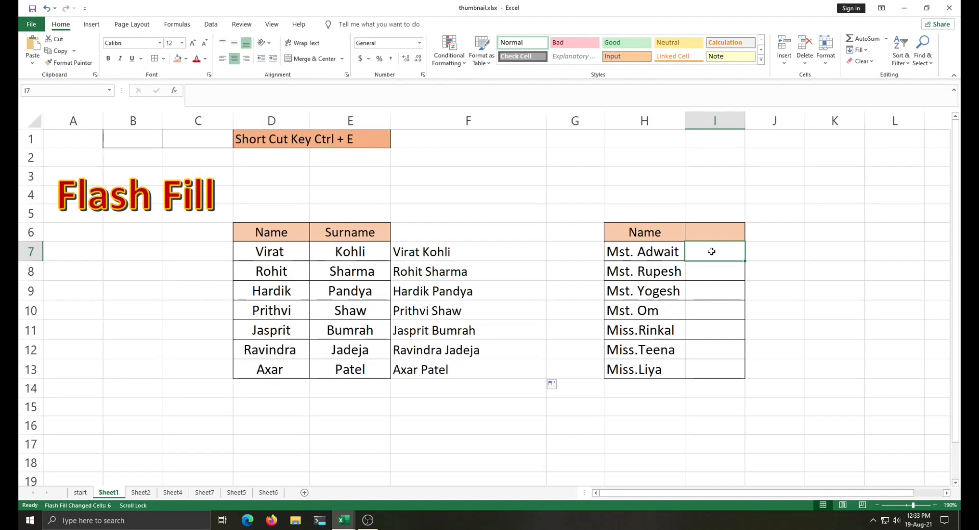
pyautogui.write('Ad')
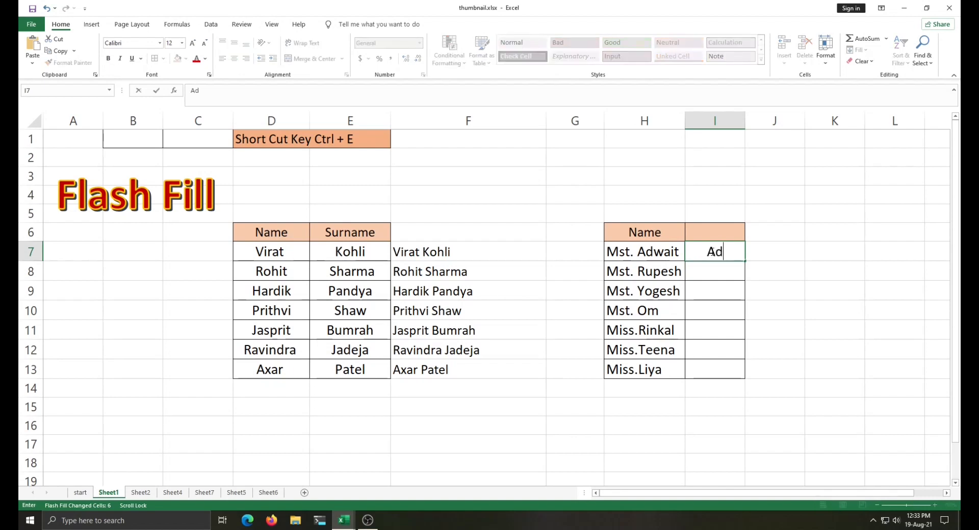
pyautogui.write('wait')
pyautogui.click(701, 273)
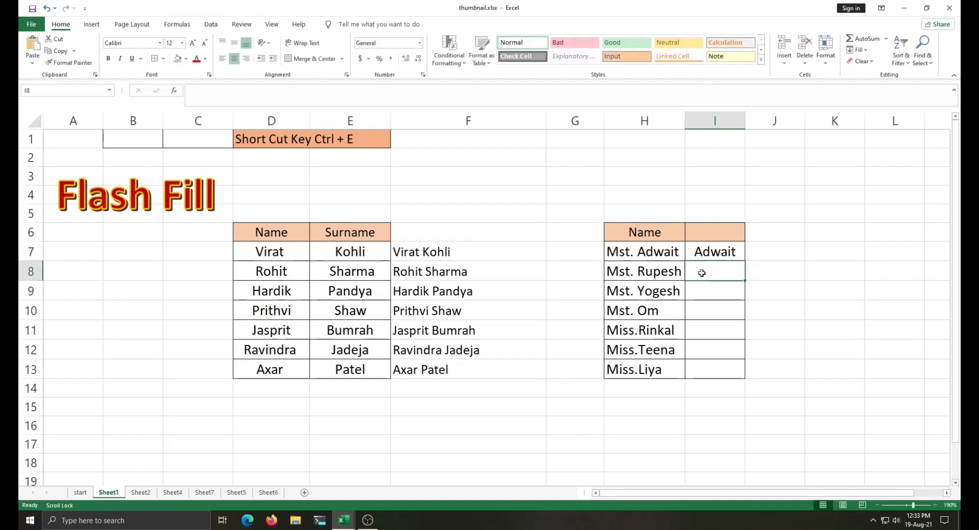
pyautogui.hotkey('ctrl', 'e')
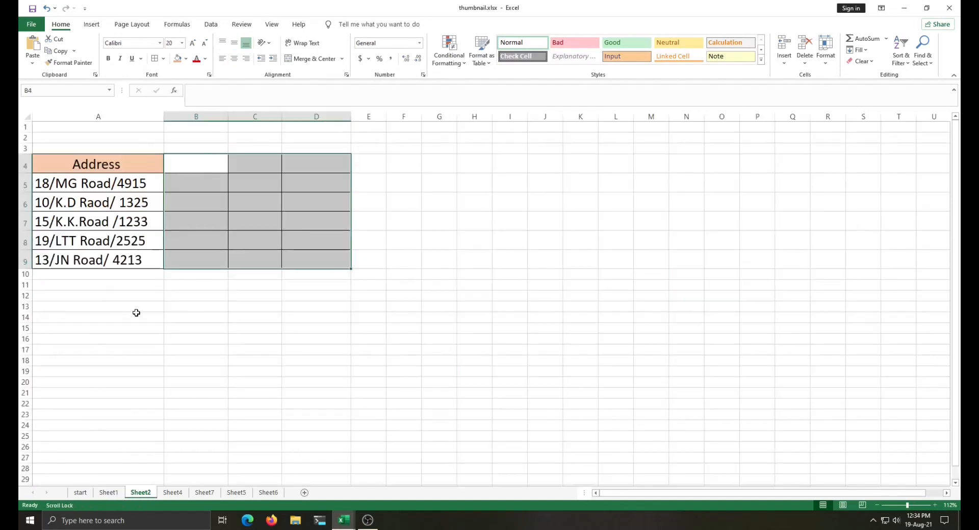
# On Sheet2, enter the road name from the first address in B5 and Flash Fill the road names from B6 down
pyautogui.click(134, 316)
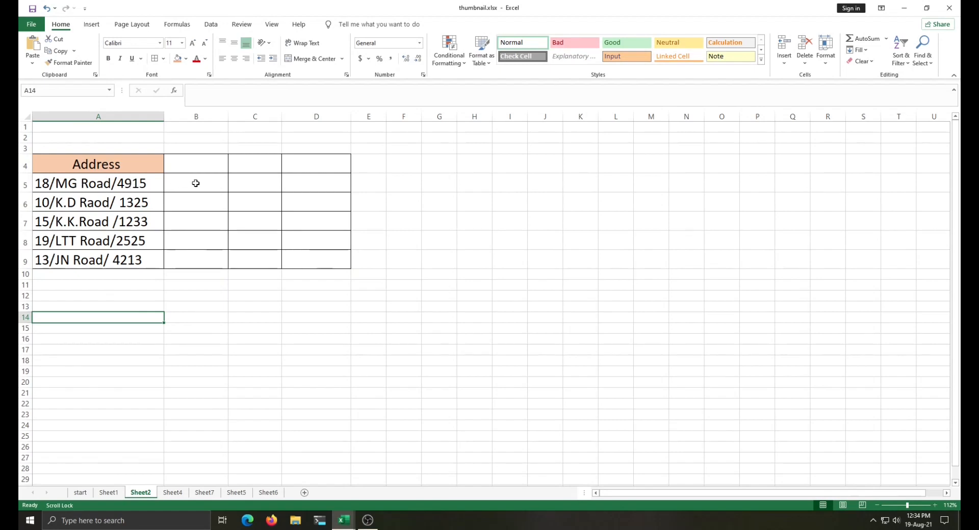
pyautogui.click(172, 184)
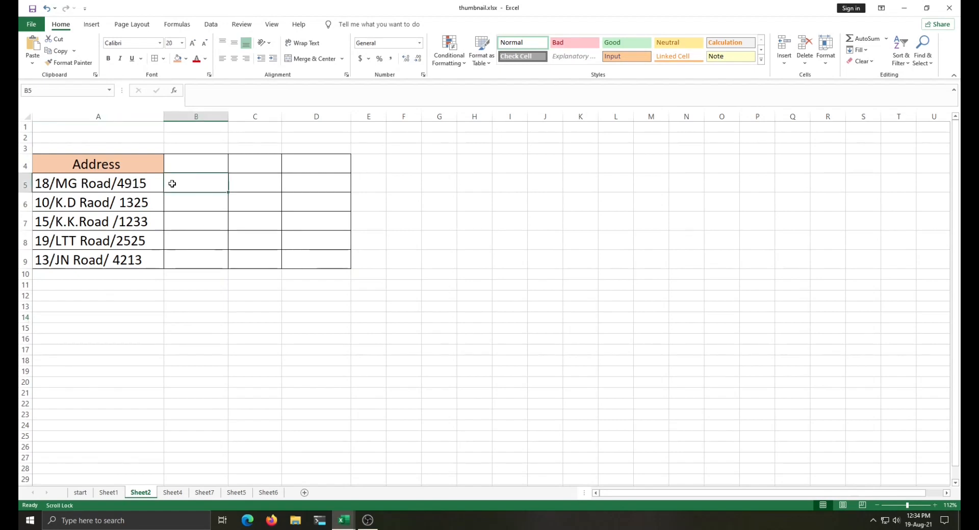
pyautogui.write('MC')
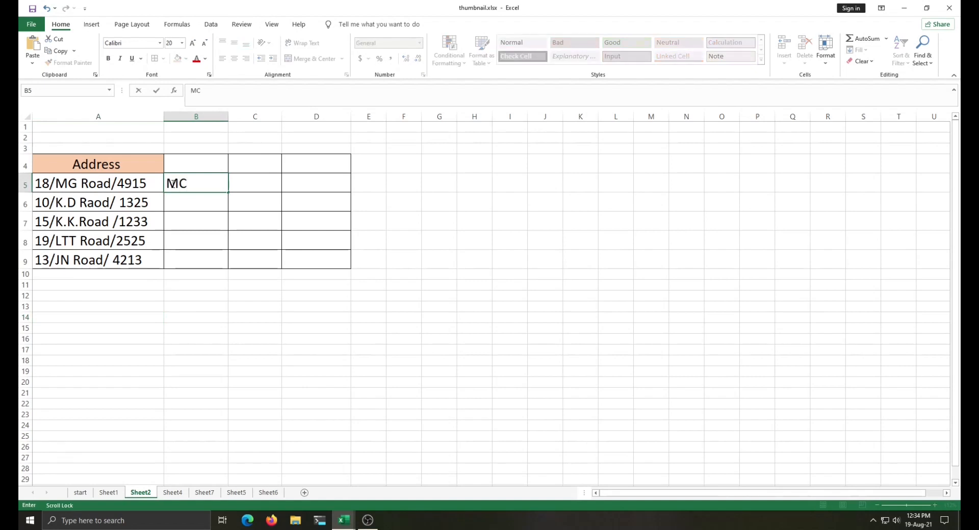
pyautogui.press('BackSpace')
pyautogui.write('G Road')
pyautogui.click(197, 207)
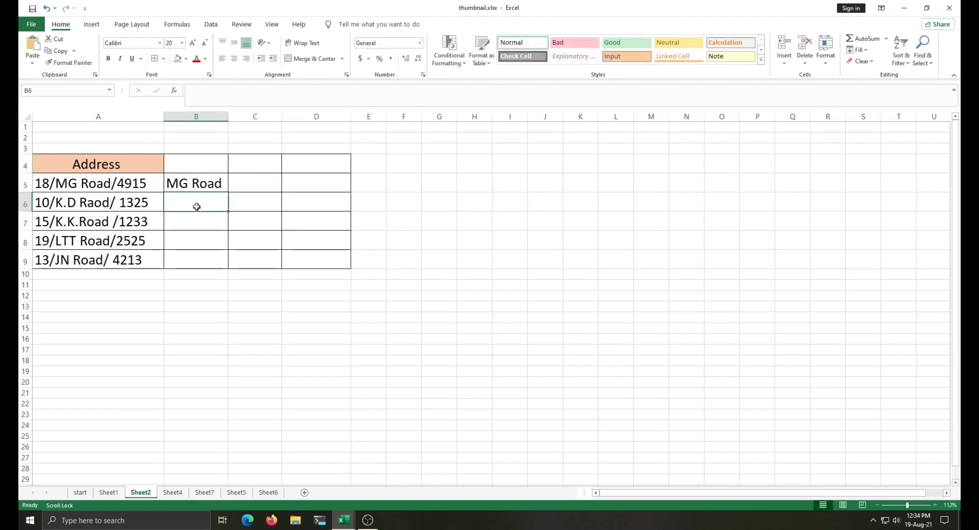
pyautogui.hotkey('ctrl', 'e')
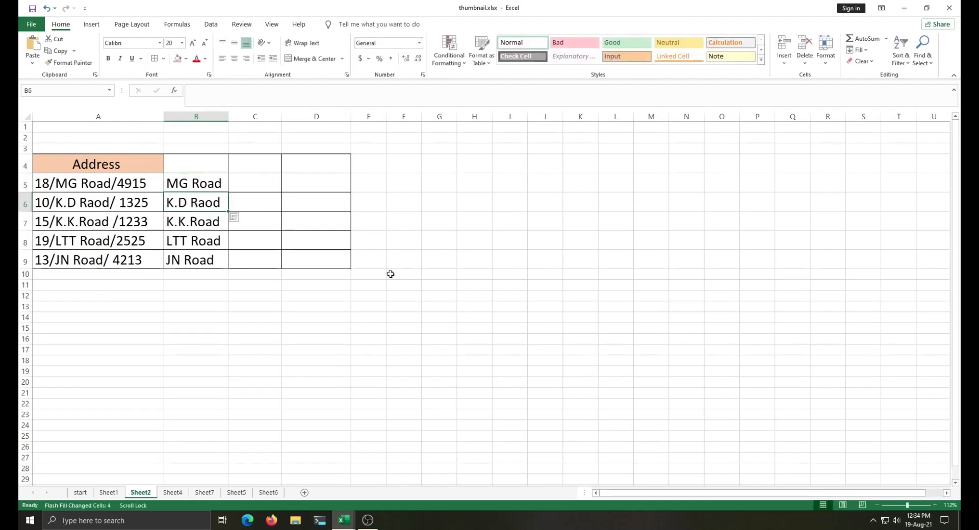
# Enter the last number of the first address in C5 and Flash Fill column C from C6
pyautogui.click(256, 183)
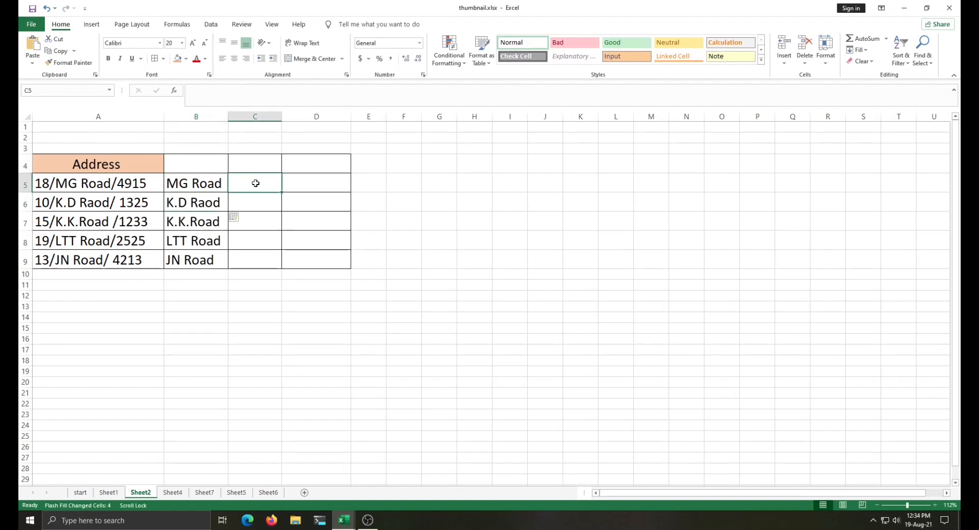
pyautogui.write('49')
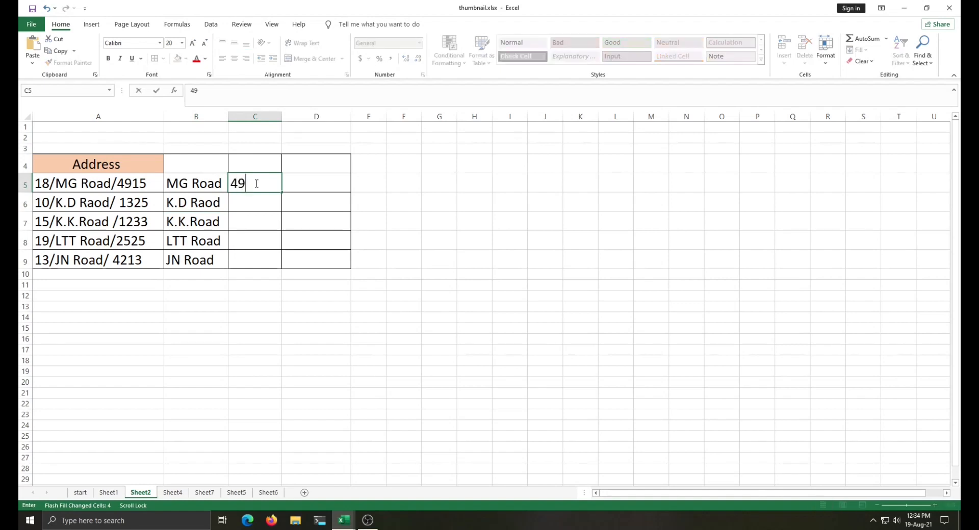
pyautogui.write('15')
pyautogui.click(247, 196)
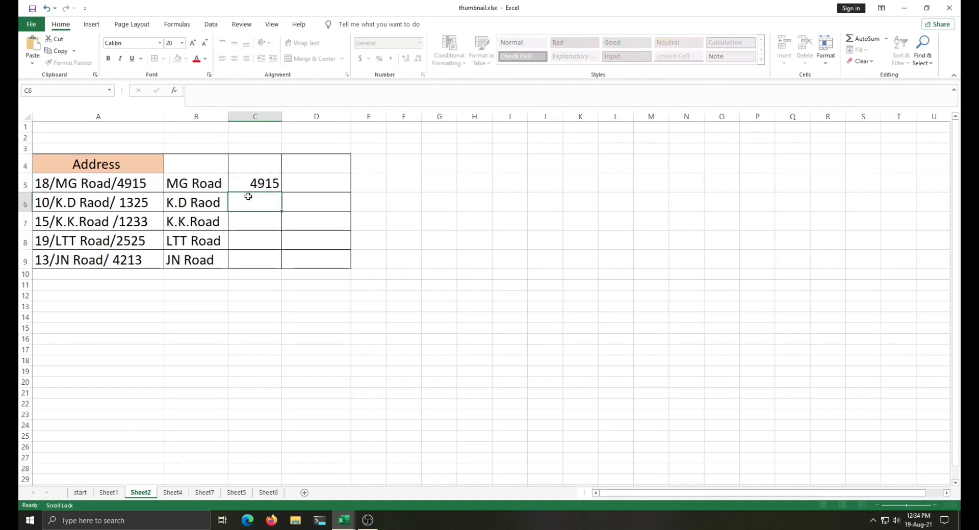
pyautogui.hotkey('ctrl', 'e')
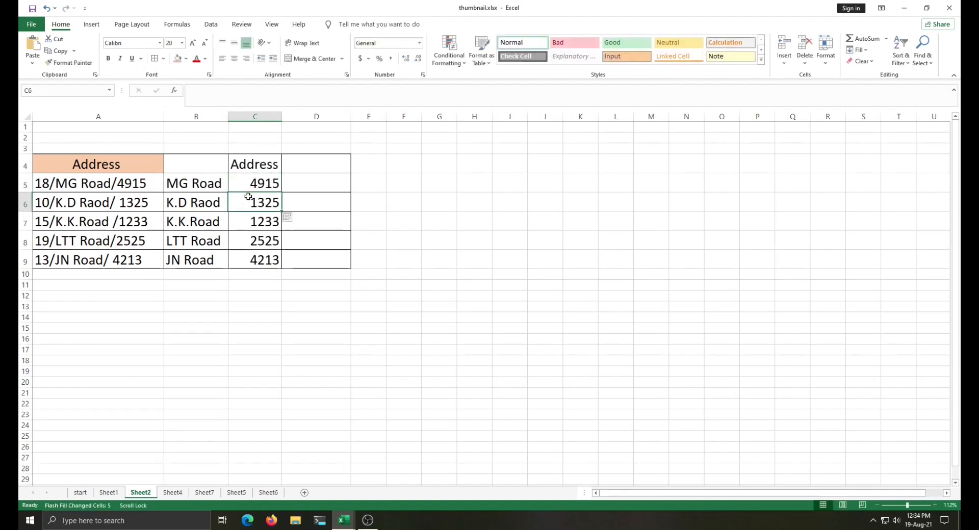
# Enter the leading number of the first address in D5 and Flash Fill column D from D6
pyautogui.click(310, 187)
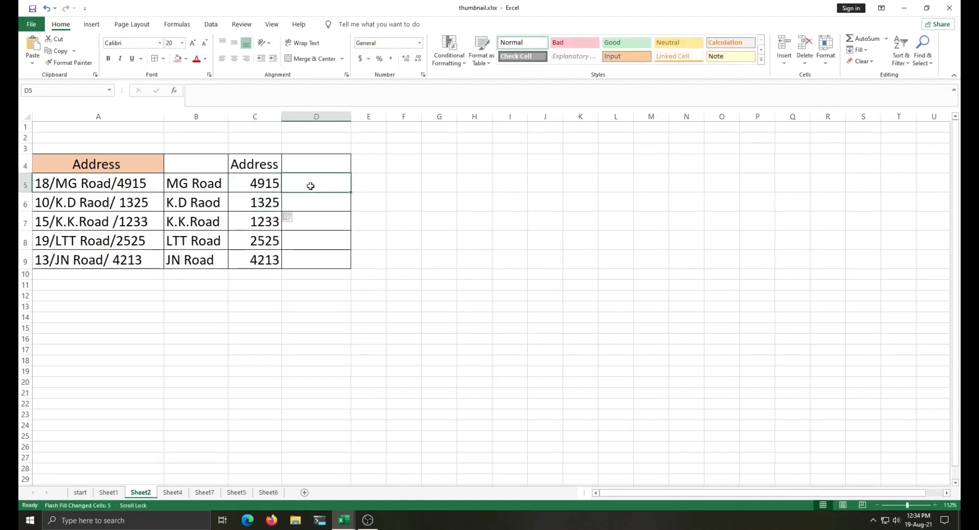
pyautogui.write('18')
pyautogui.click(309, 204)
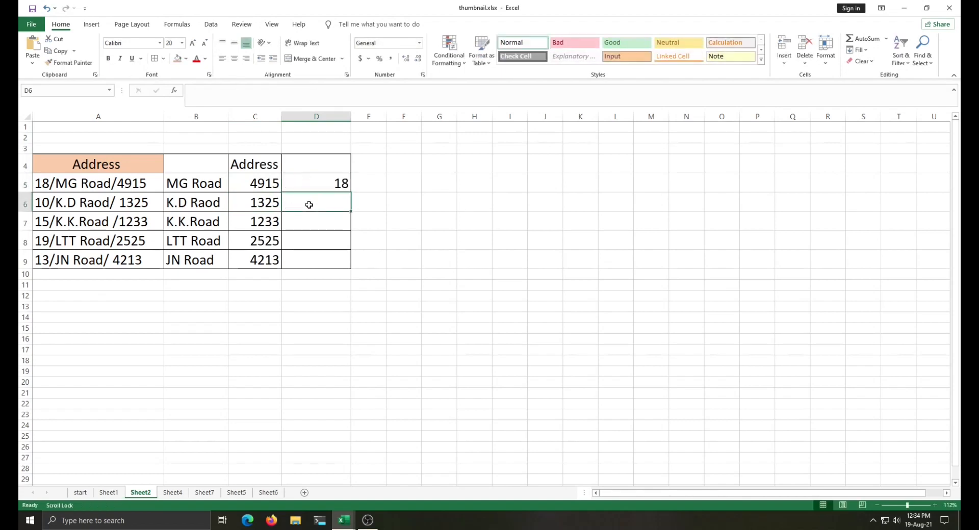
pyautogui.hotkey('ctrl', 'e')
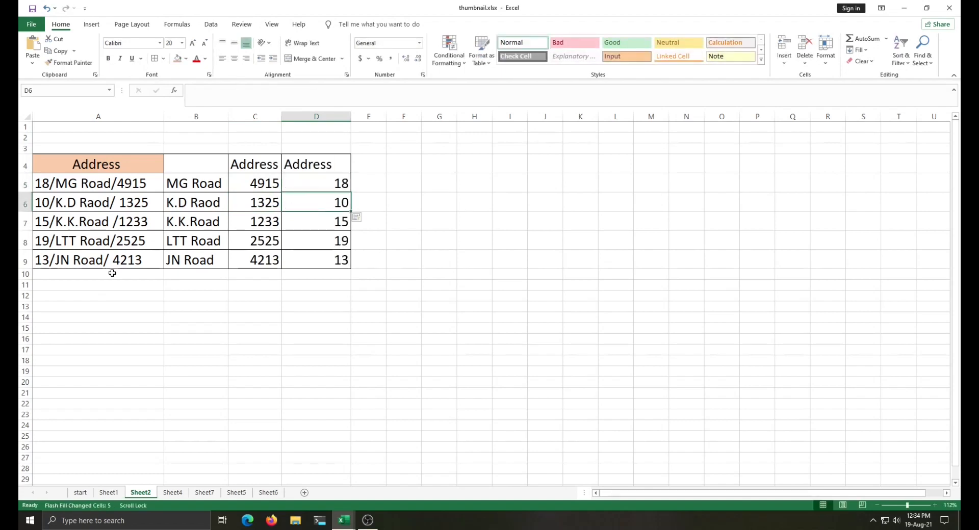
pyautogui.click(261, 377)
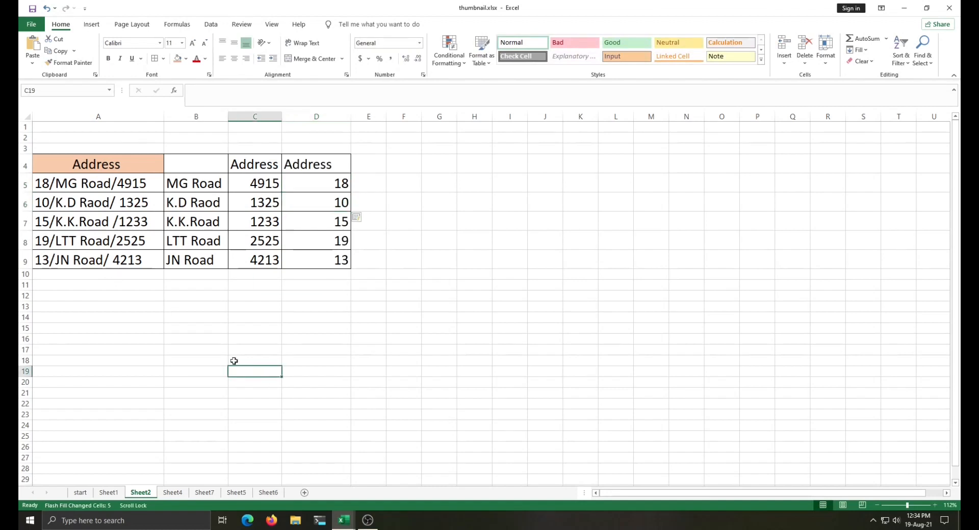
pyautogui.click(176, 262)
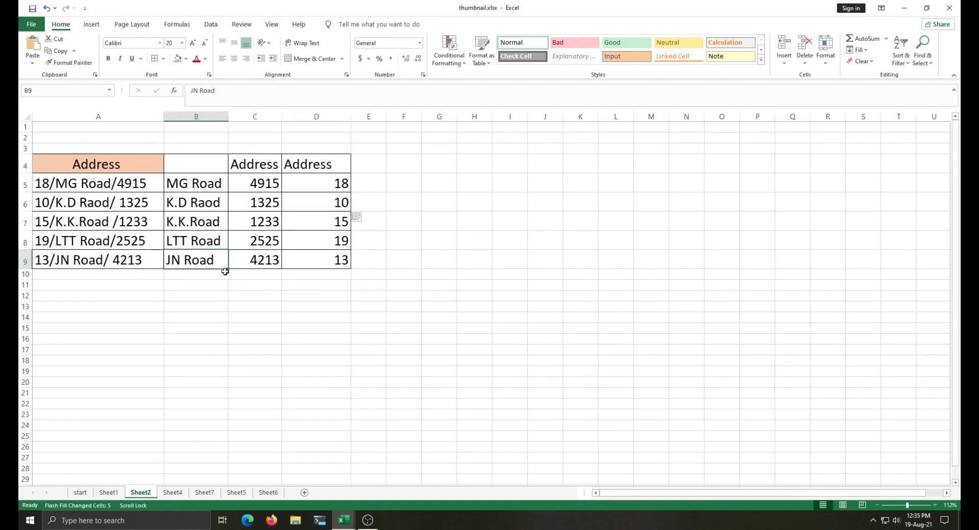